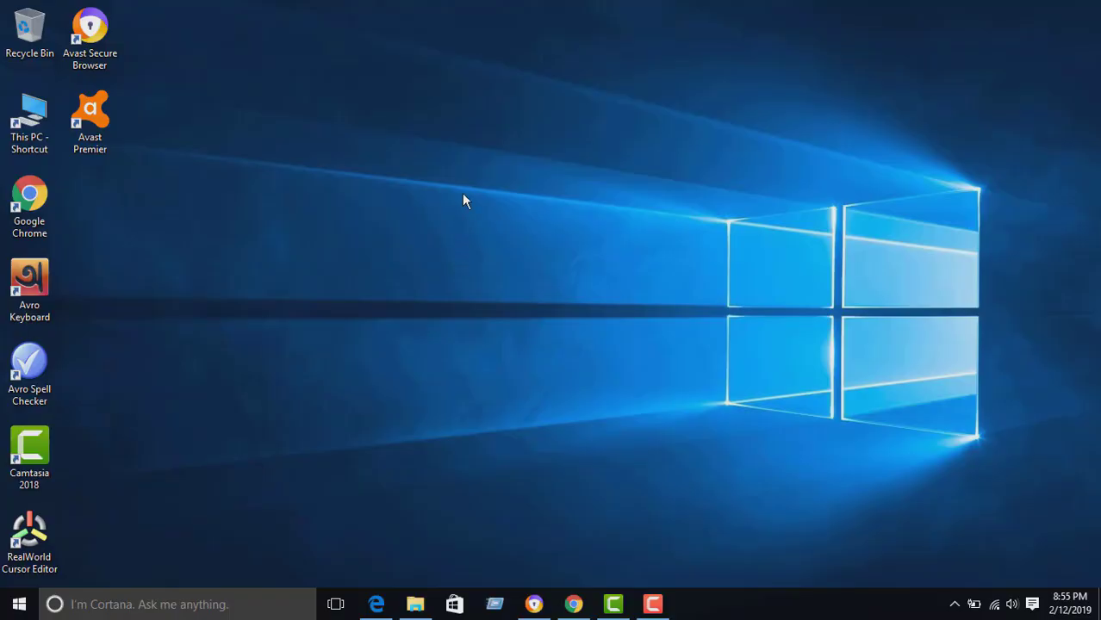
- View the RealWorld Cursor Editor download page in Edge and return to the desktop
click(377, 604)
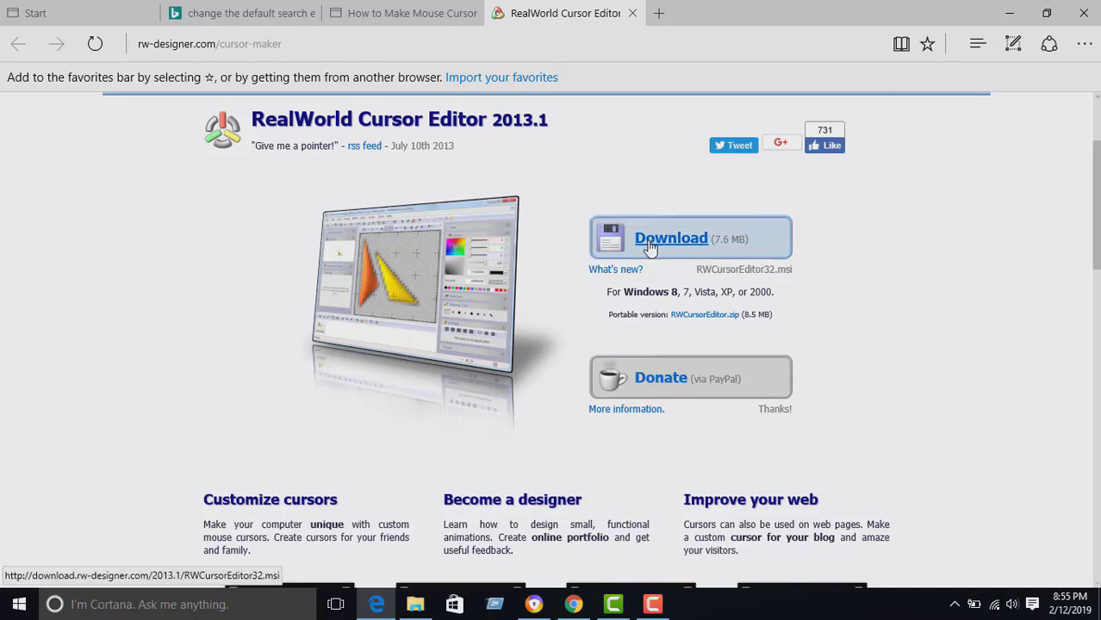
click(1008, 23)
right_click(517, 142)
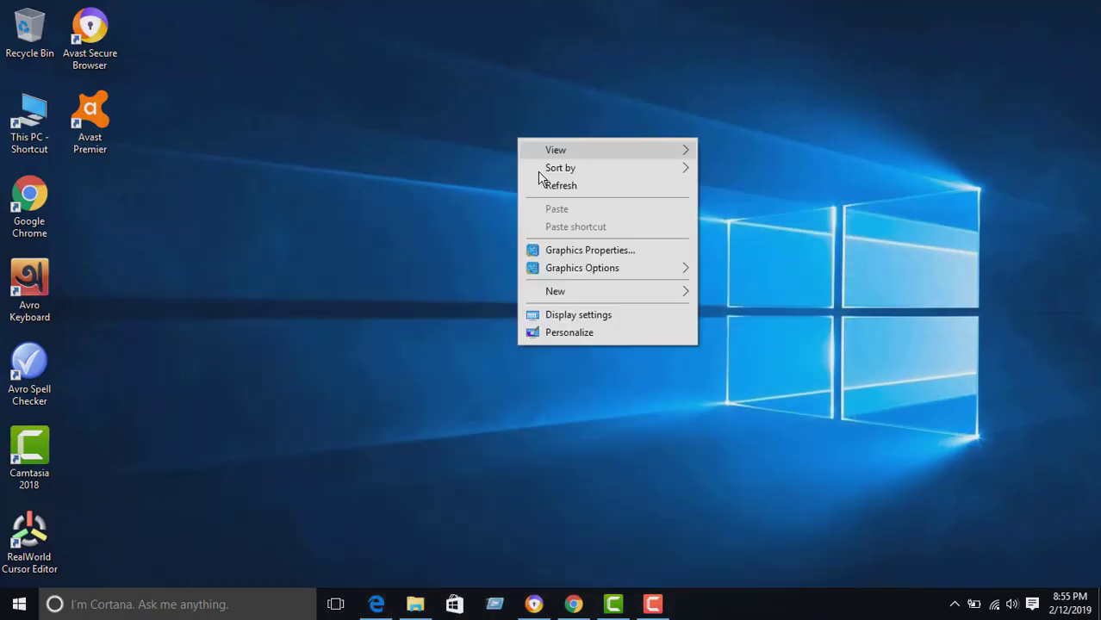
click(551, 186)
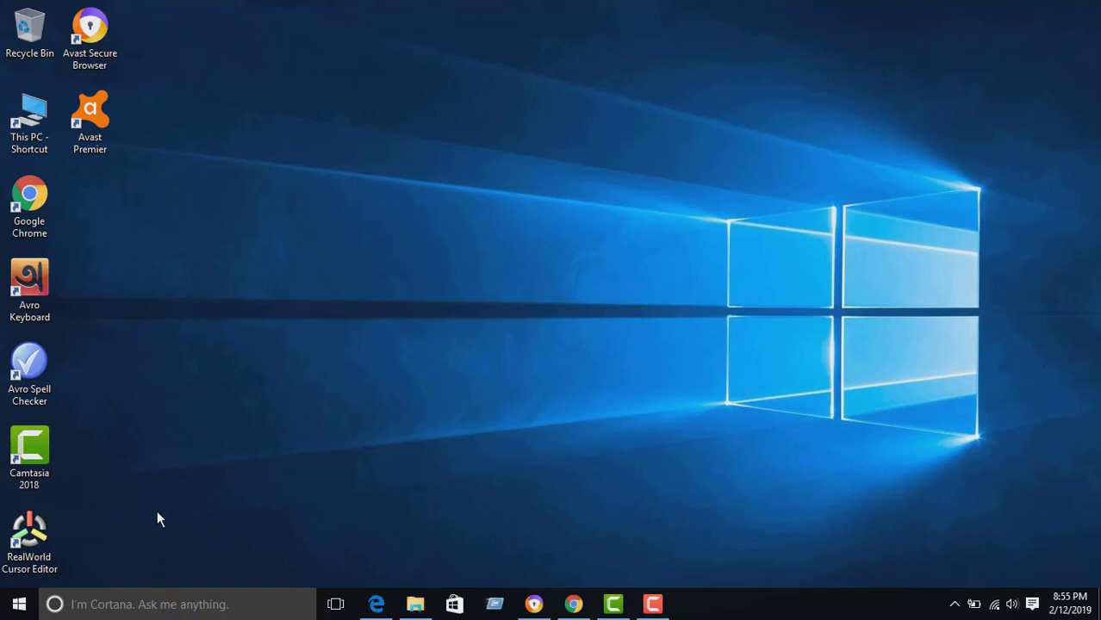
right_click(356, 195)
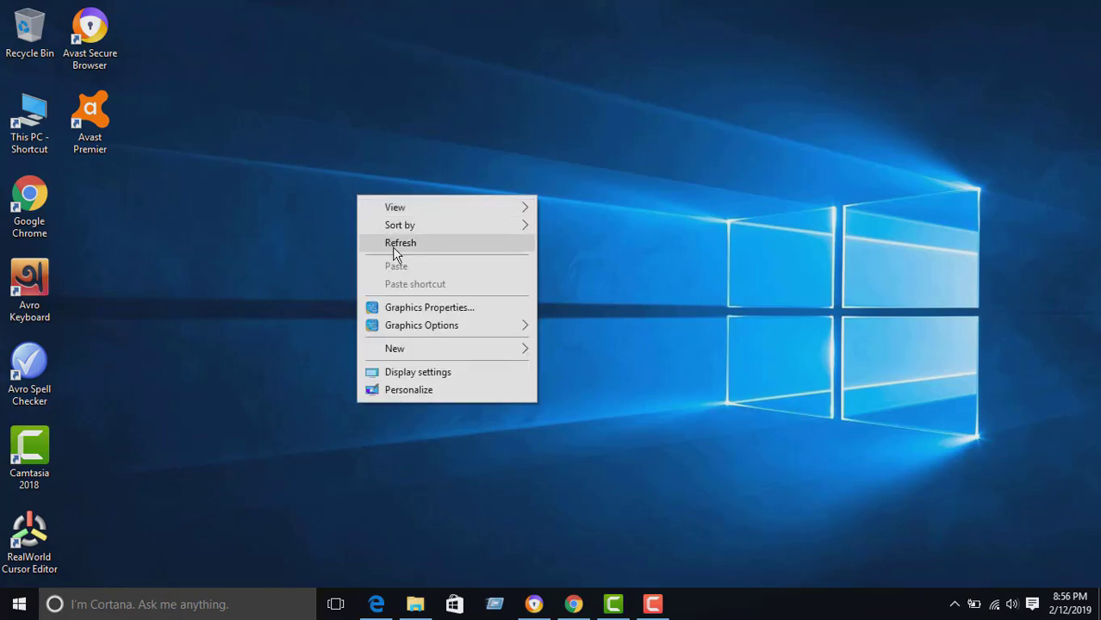
click(389, 252)
right_click(364, 203)
click(390, 253)
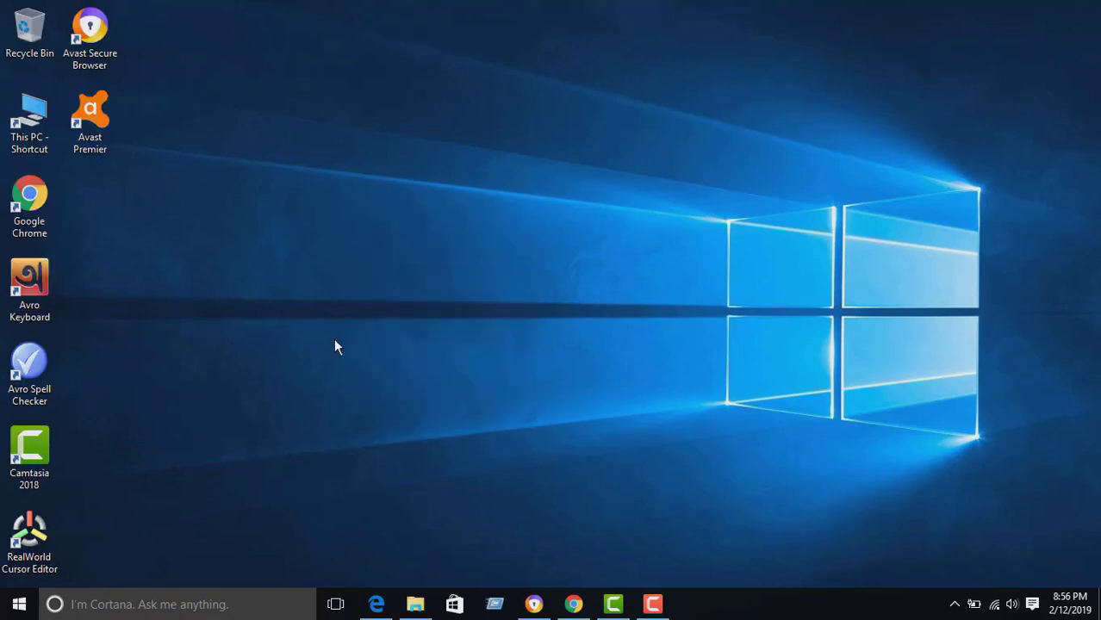
- Launch RealWorld Cursor Editor and create a new mouse cursor with canvas size 32 and 32-bit smooth-edge colour depth
double_click(24, 541)
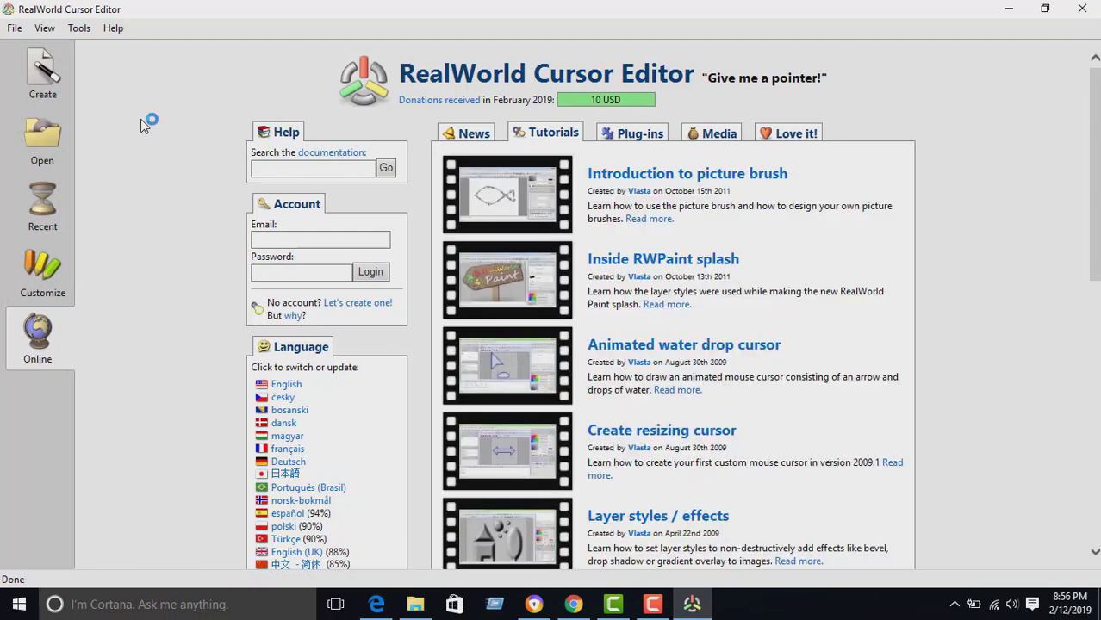
click(41, 73)
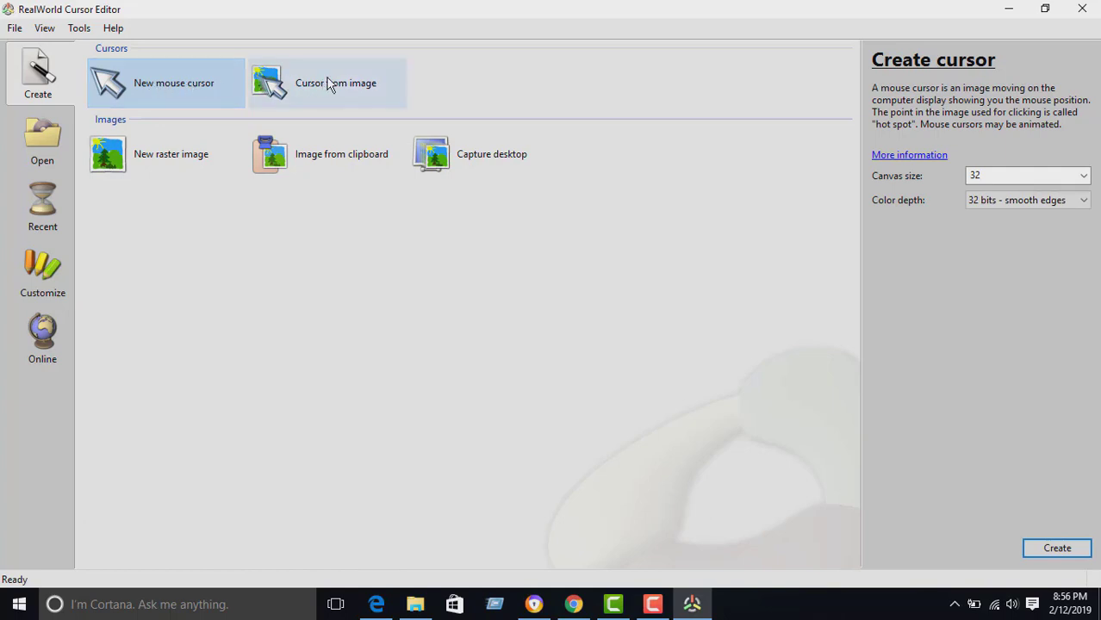
double_click(115, 90)
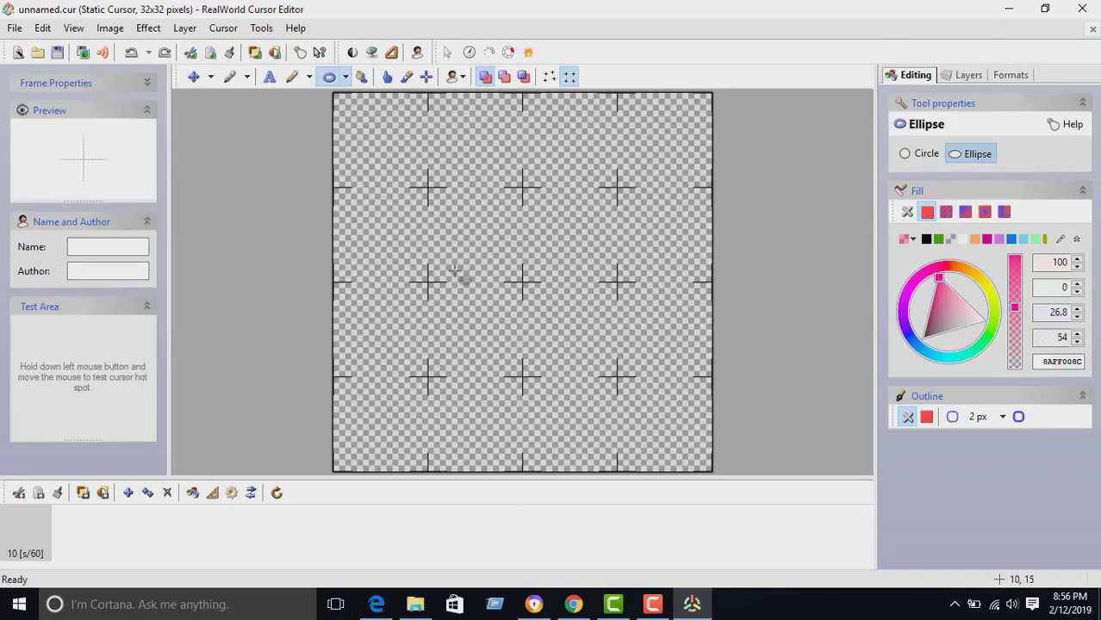
- Create an up-left arrow shape on the canvas with arrow head size 79 and tail size 66
click(446, 55)
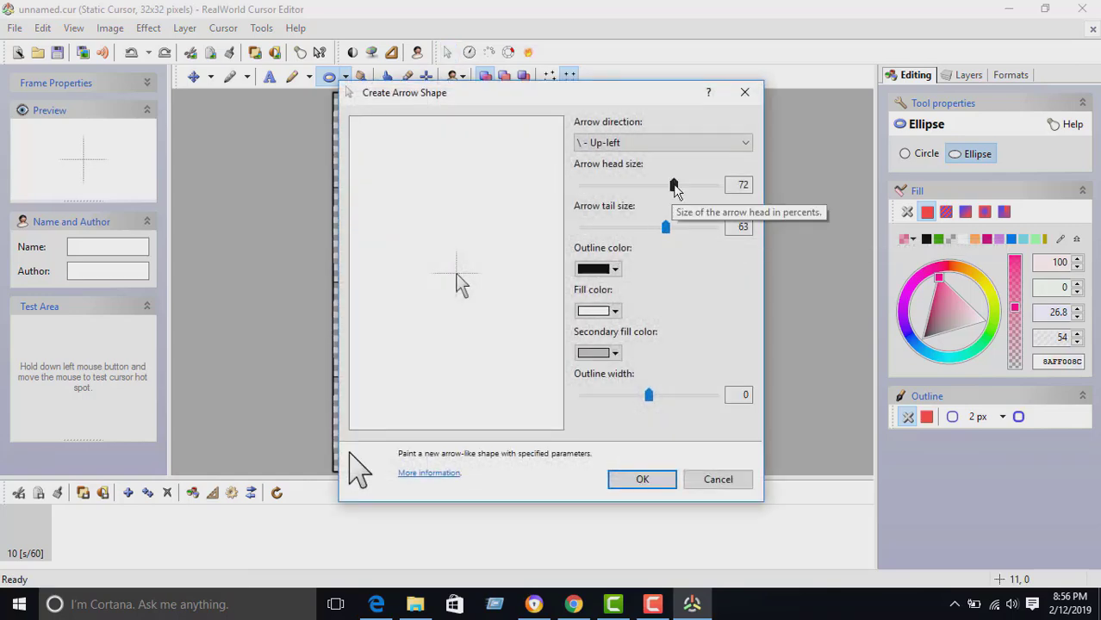
mouse_move(674, 187)
mouse_down()
mouse_move(612, 189)
mouse_move(691, 193)
mouse_move(682, 191)
mouse_up()
mouse_move(665, 228)
mouse_down()
mouse_move(656, 236)
mouse_move(671, 229)
mouse_up()
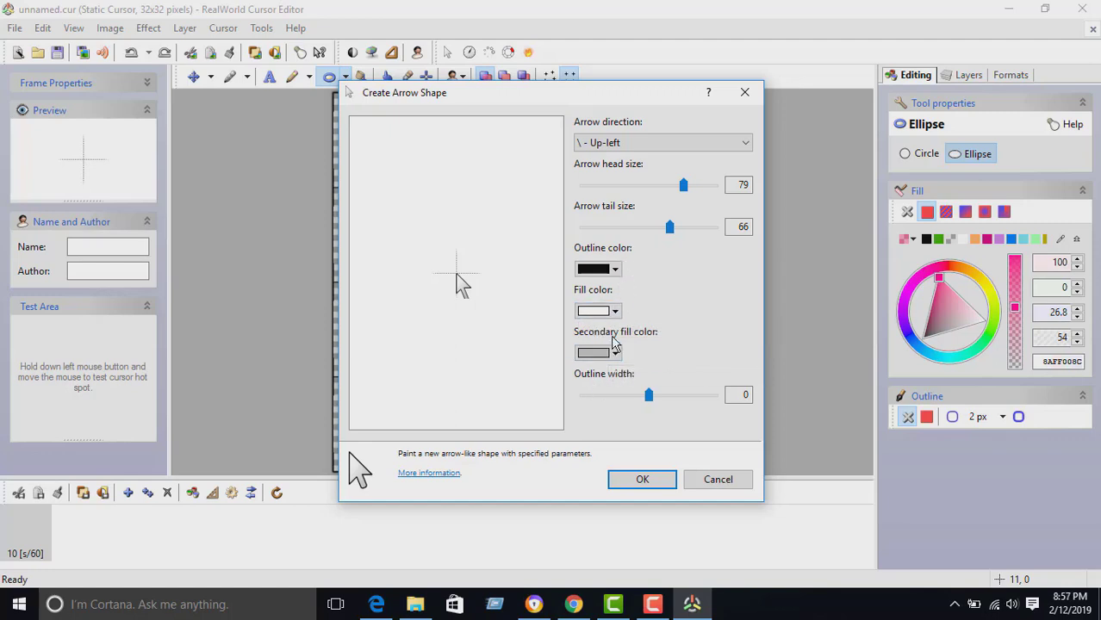
click(640, 484)
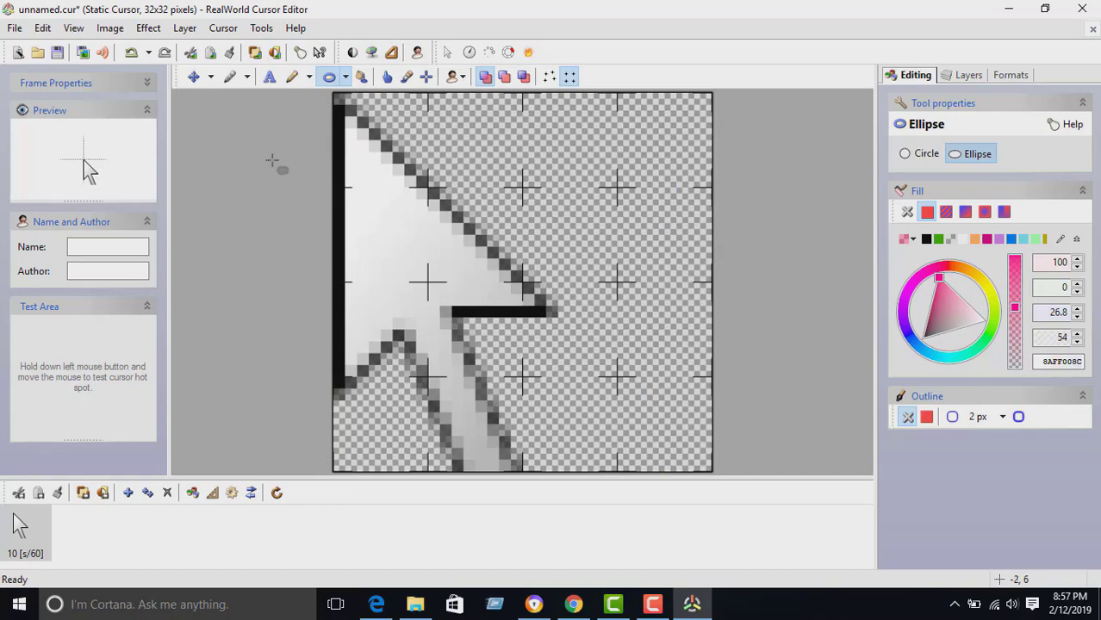
- Move the arrow about 9 pixels right and 3 pixels down with the Move tool
click(211, 78)
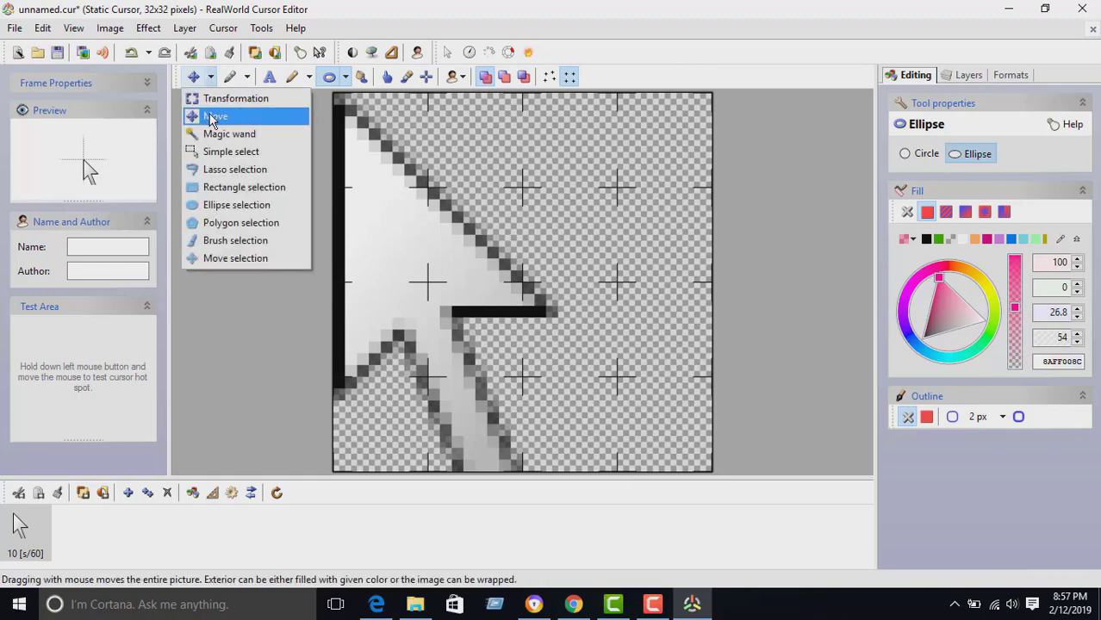
click(214, 115)
drag(388, 233, 457, 277)
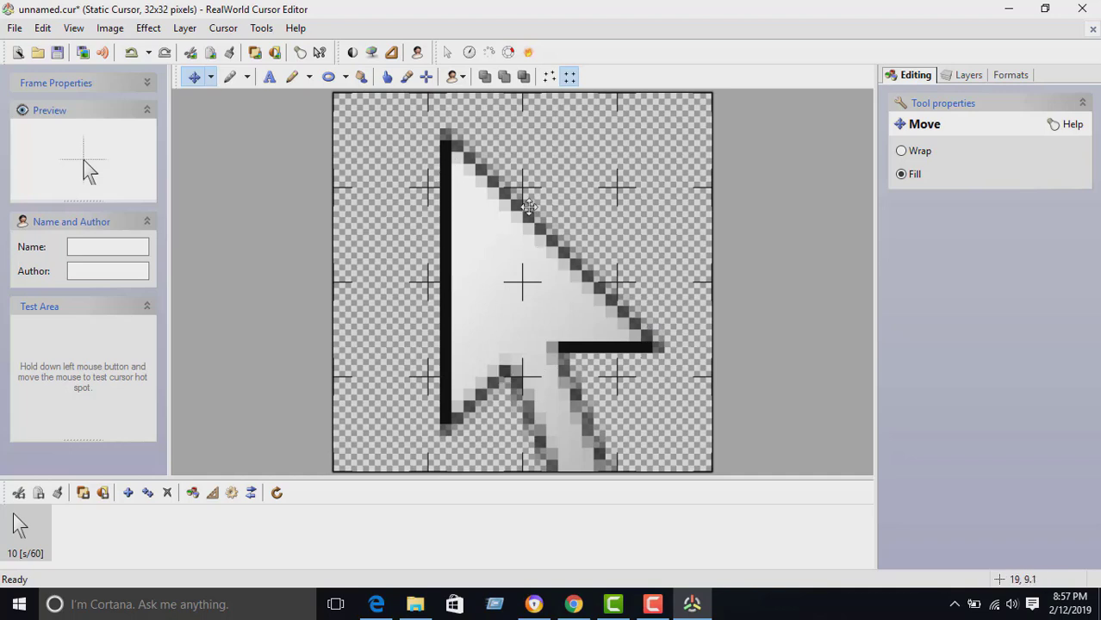
- Draw a filled ellipse of about 31 x 34 pixels over the arrow and shift it slightly left and down
click(345, 77)
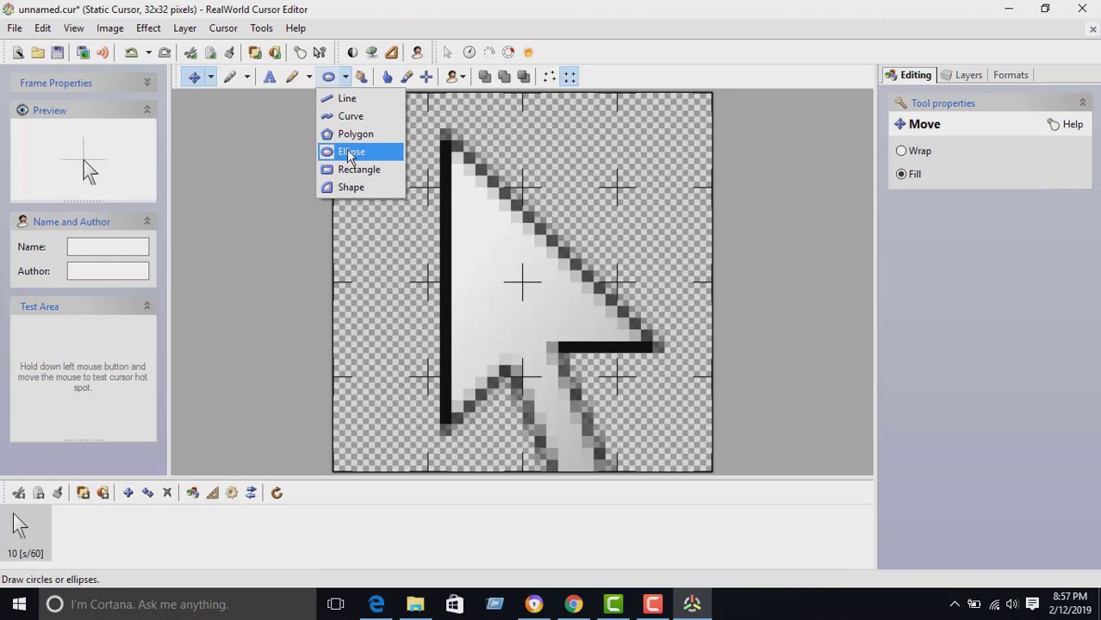
click(349, 153)
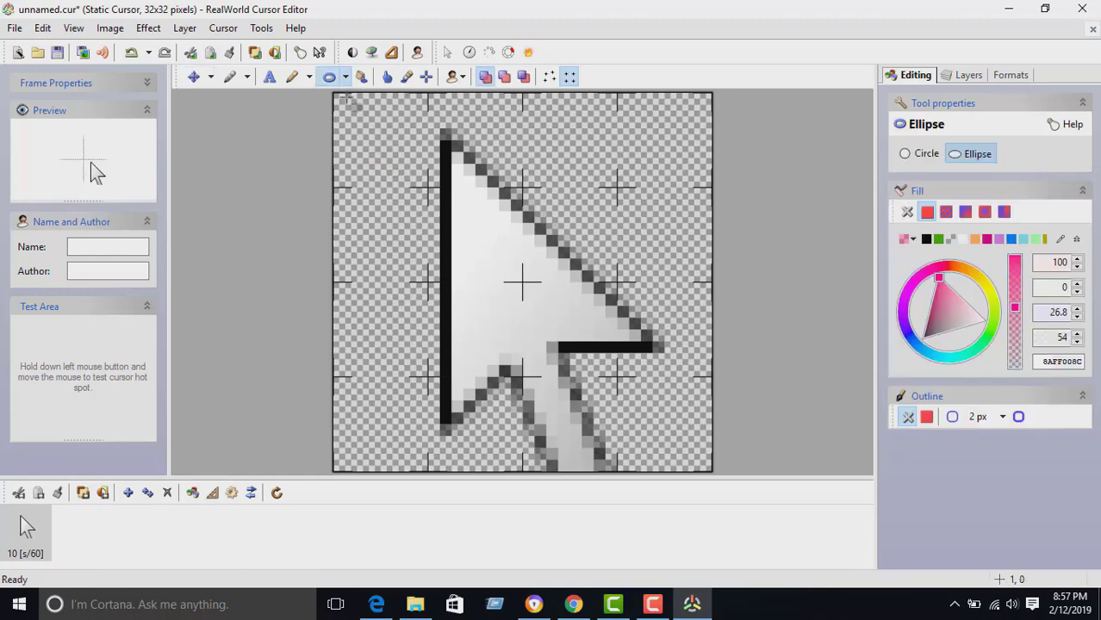
drag(343, 97, 712, 493)
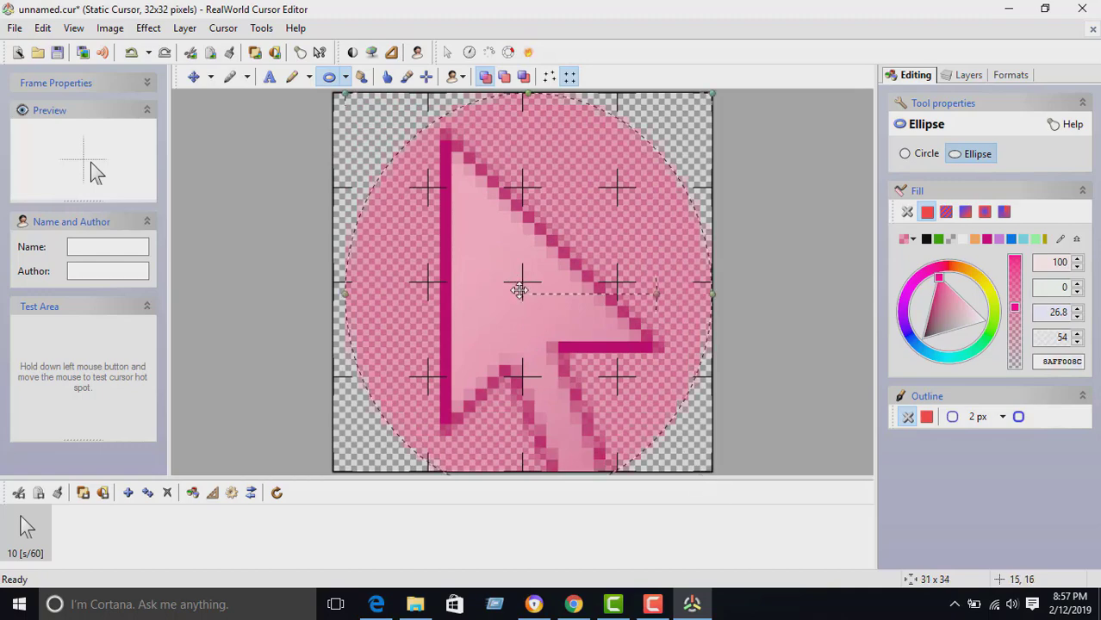
mouse_move(532, 291)
mouse_down()
mouse_move(519, 281)
mouse_move(501, 293)
mouse_move(514, 304)
mouse_up()
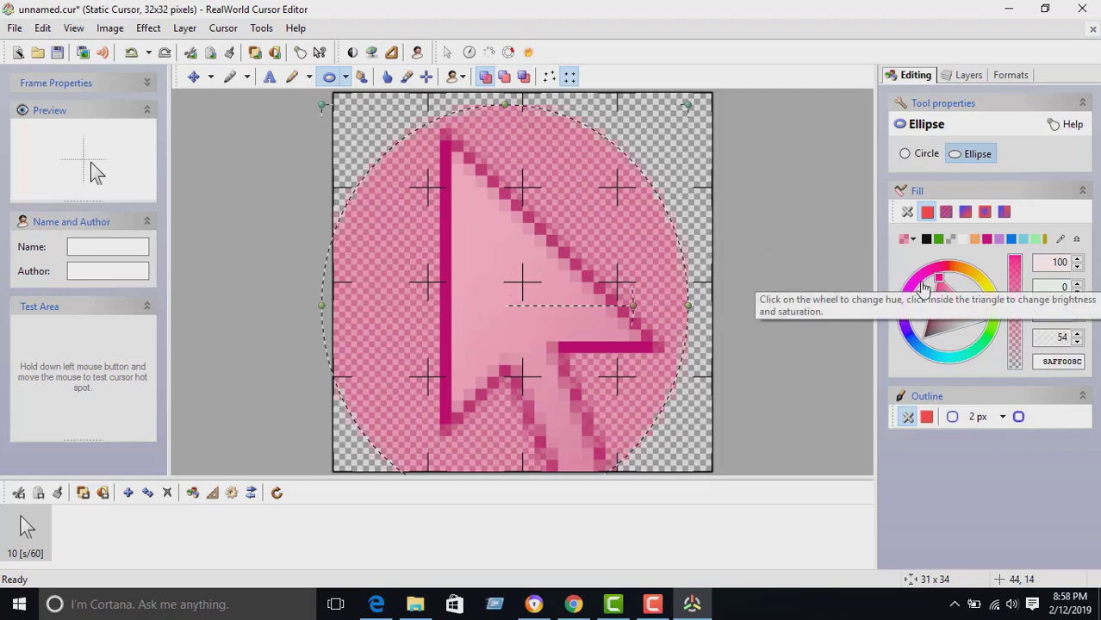
- Set the ellipse's fill to a semi-transparent golden yellow, colour B9FFD642
drag(939, 282, 989, 295)
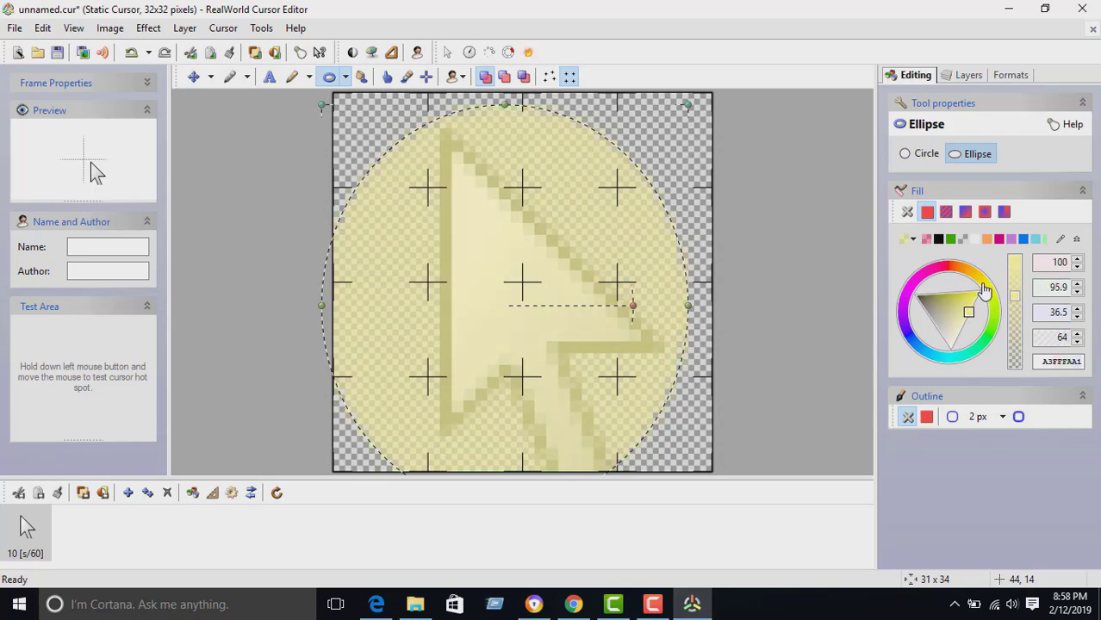
drag(985, 291, 1020, 293)
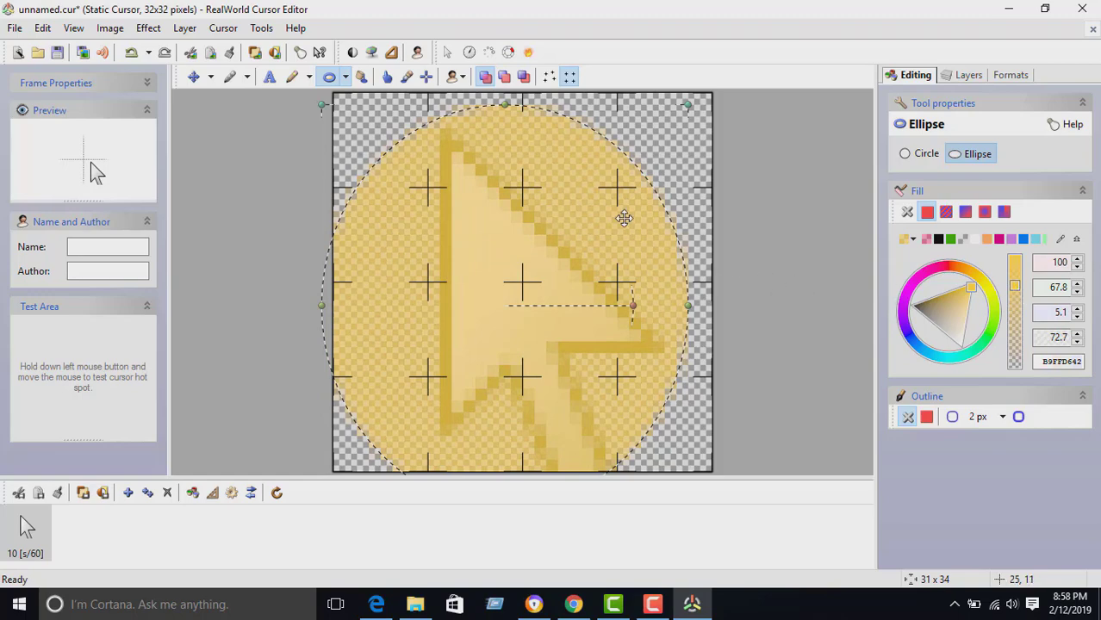
- Save the cursor to the Desktop as a static cursor file named hafiz and close the editor
scroll(560, 260, down, 1)
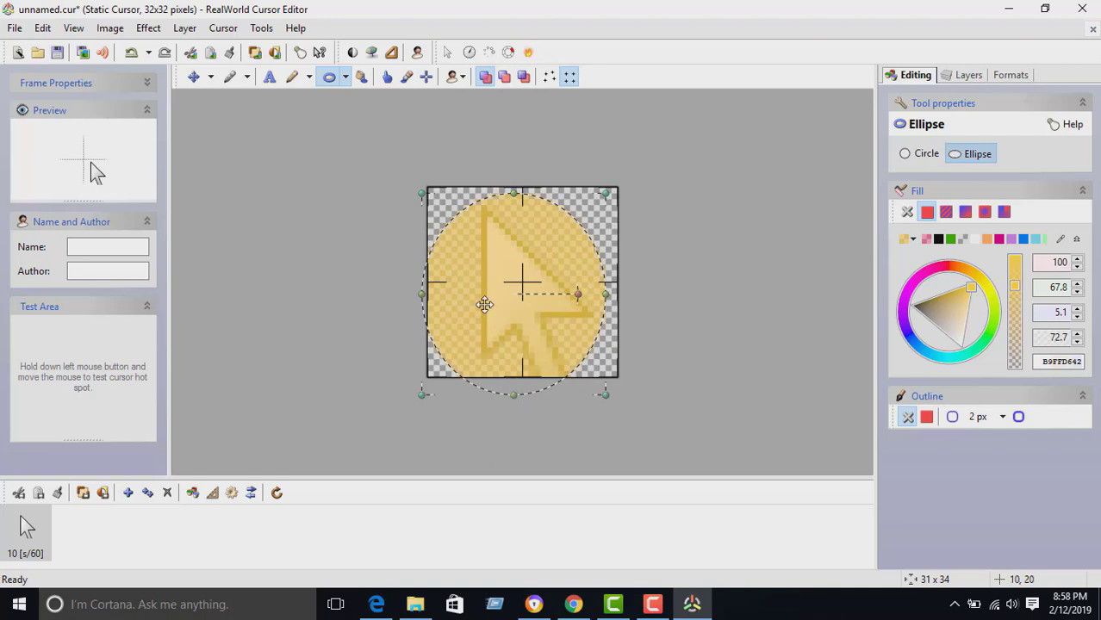
click(14, 30)
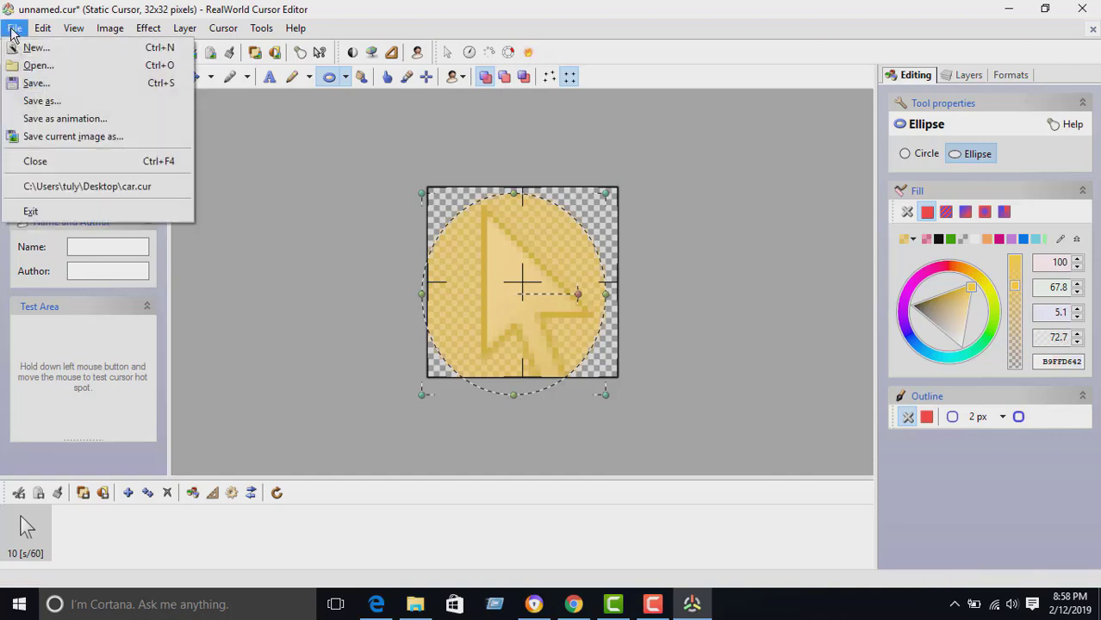
click(34, 86)
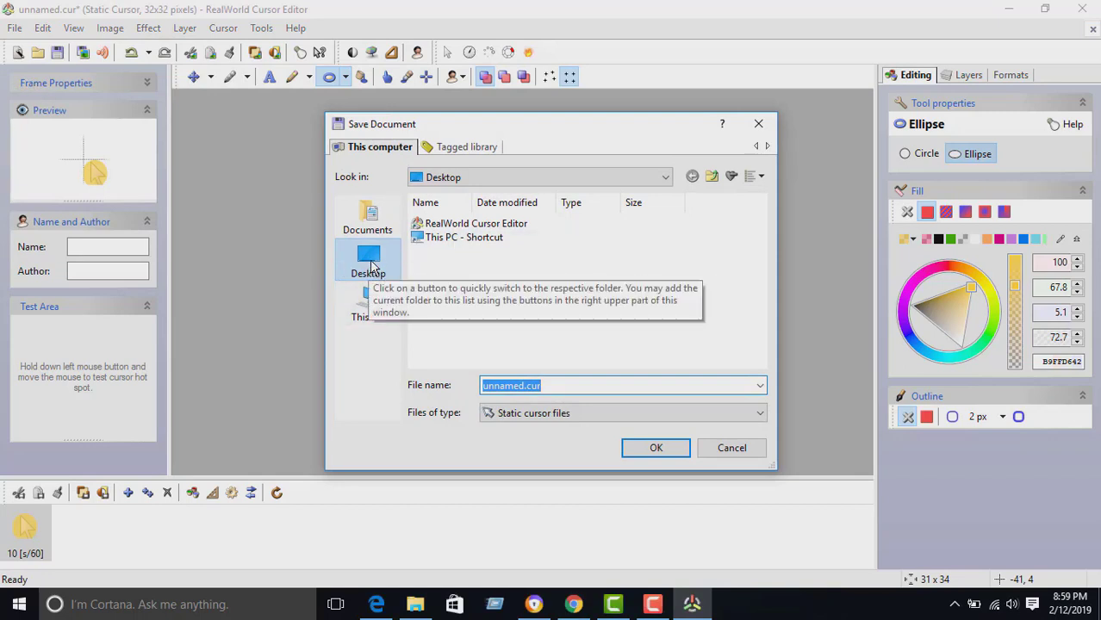
click(372, 268)
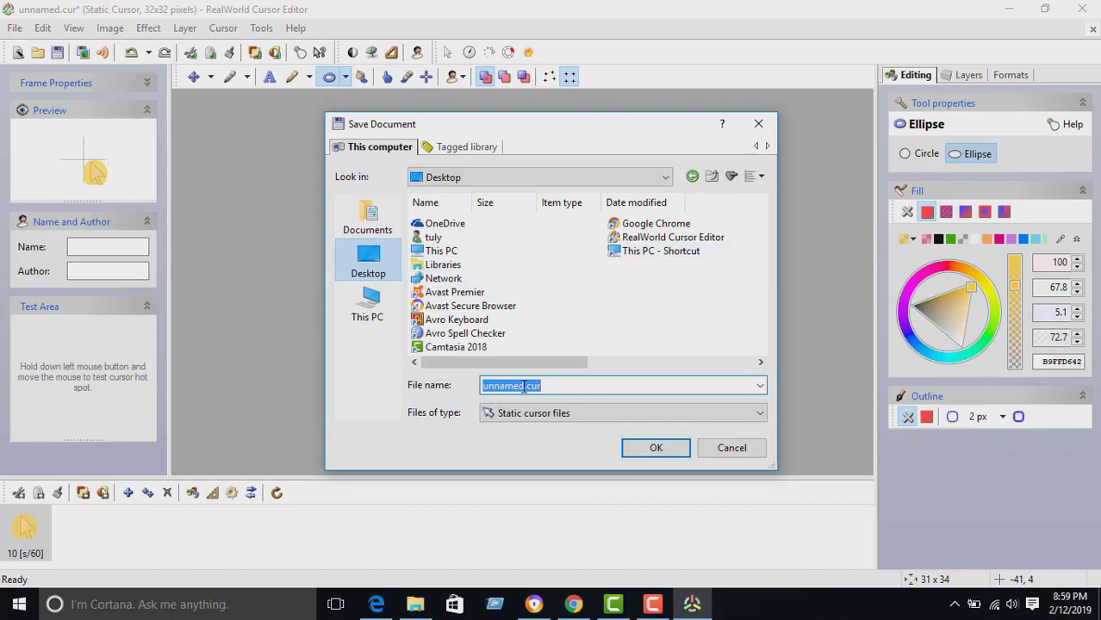
text(hafiz)
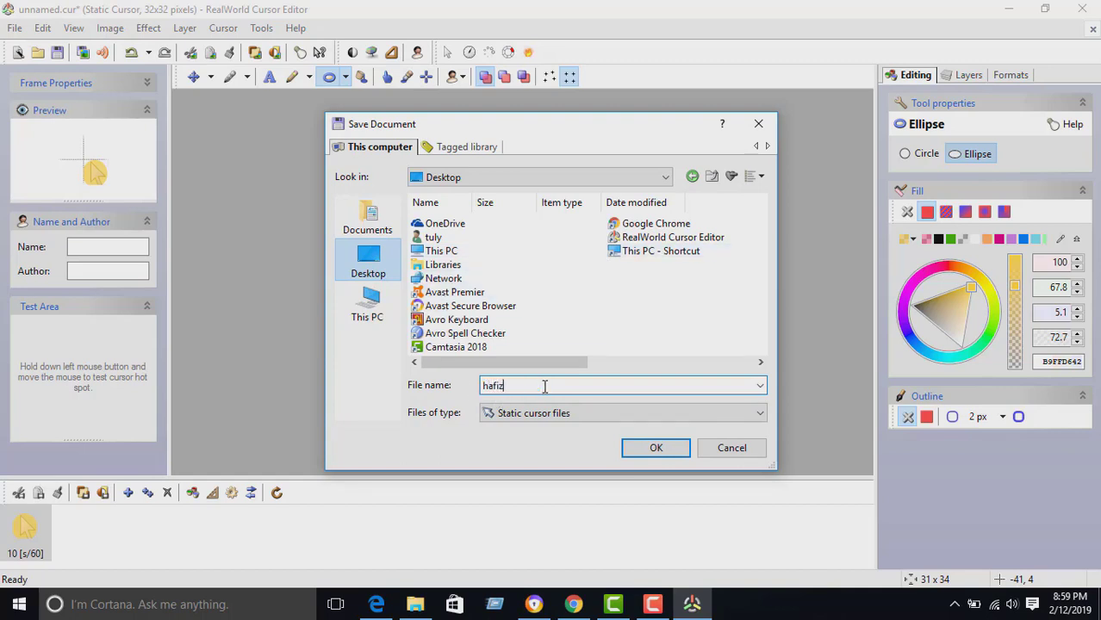
click(655, 450)
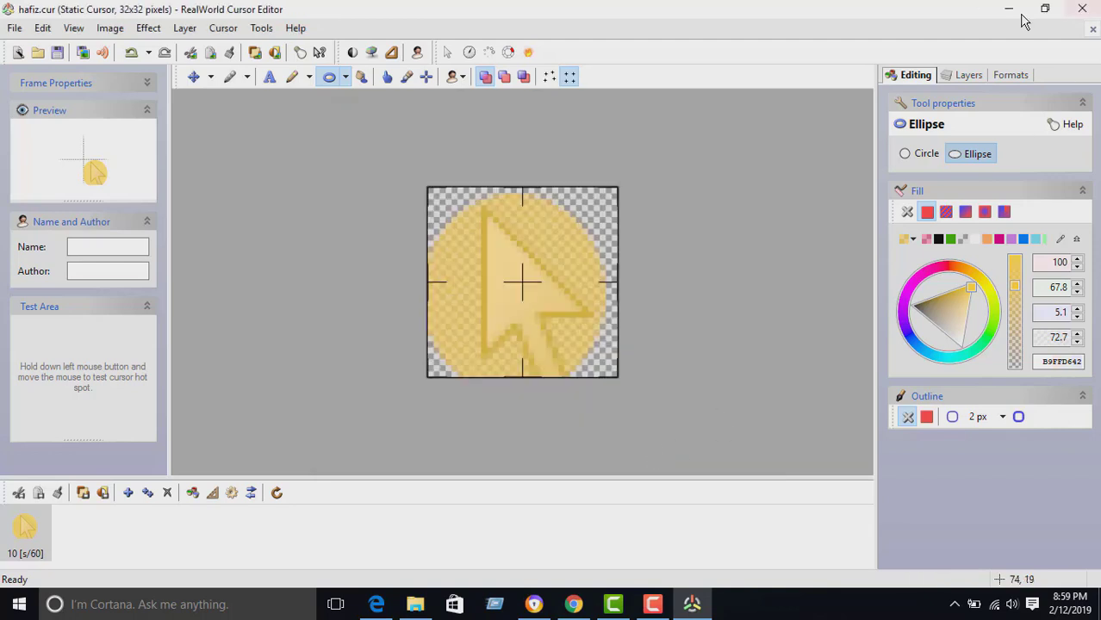
click(1083, 9)
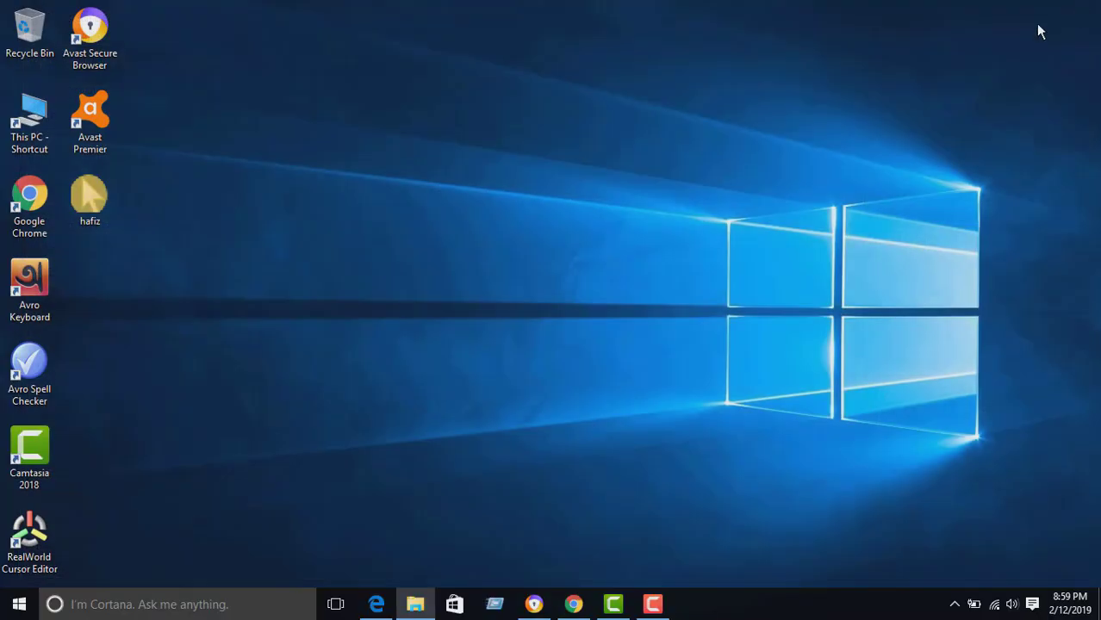
right_click(368, 141)
click(414, 179)
right_click(379, 114)
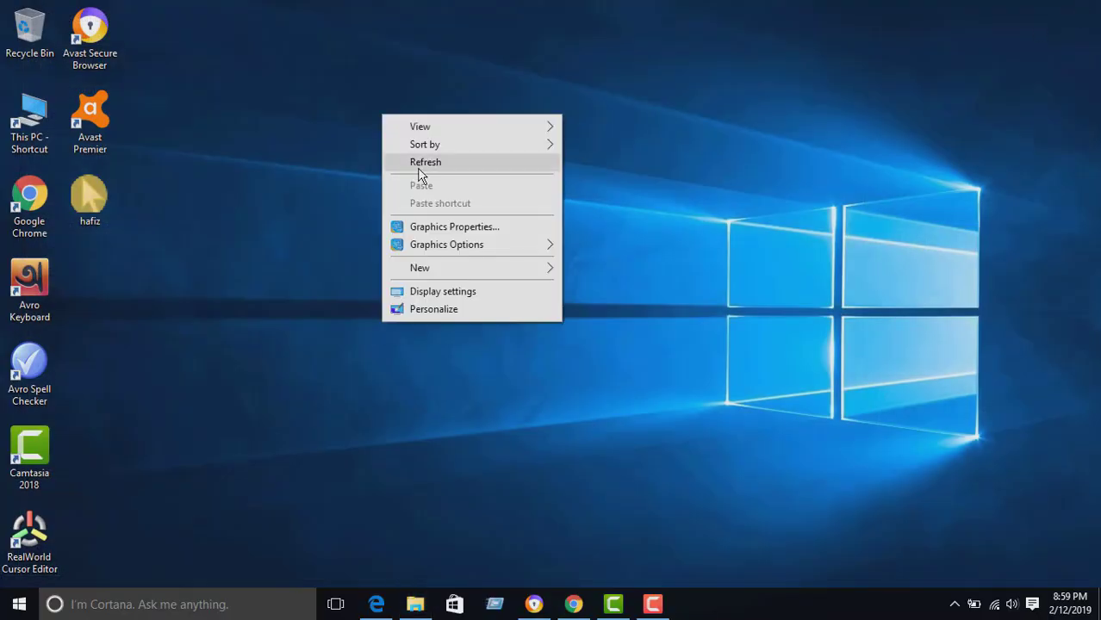
click(419, 164)
right_click(376, 90)
click(415, 139)
right_click(383, 114)
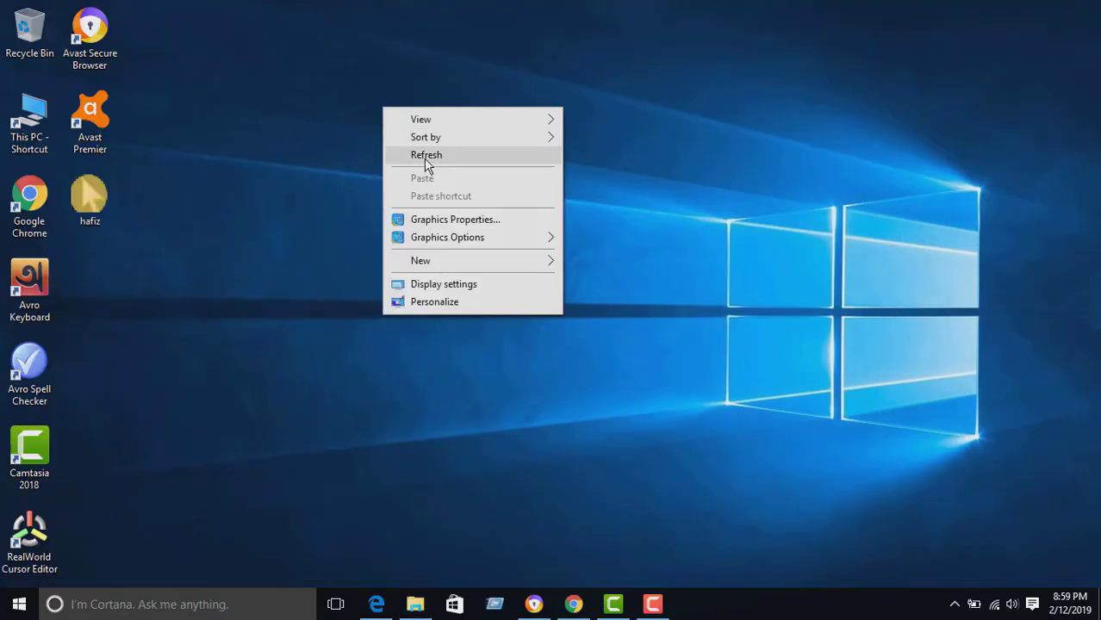
click(422, 157)
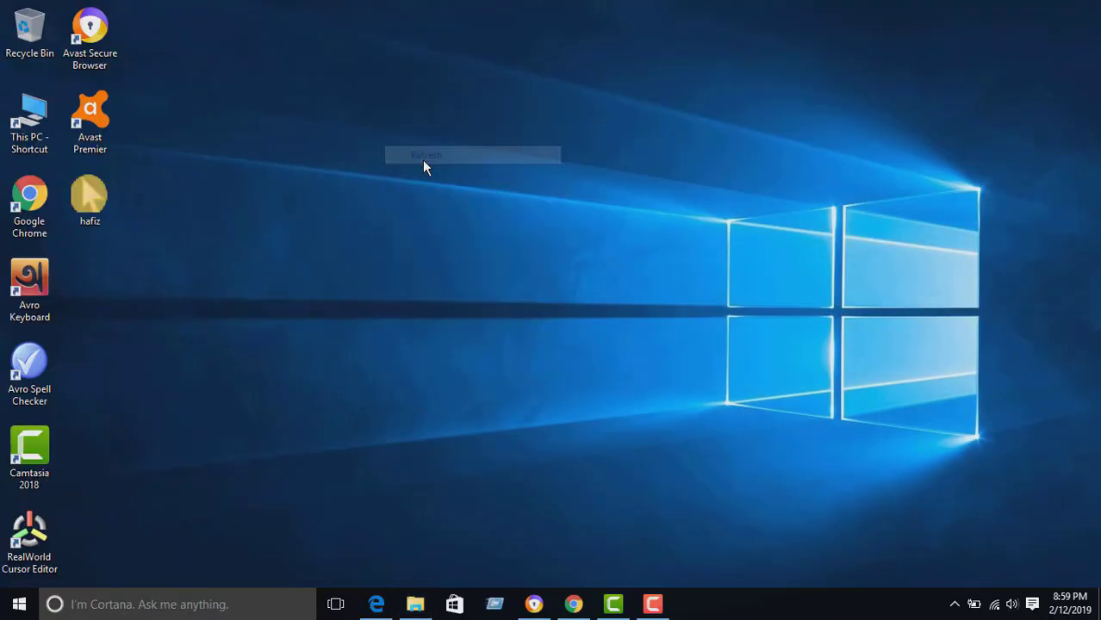
click(82, 608)
click(439, 418)
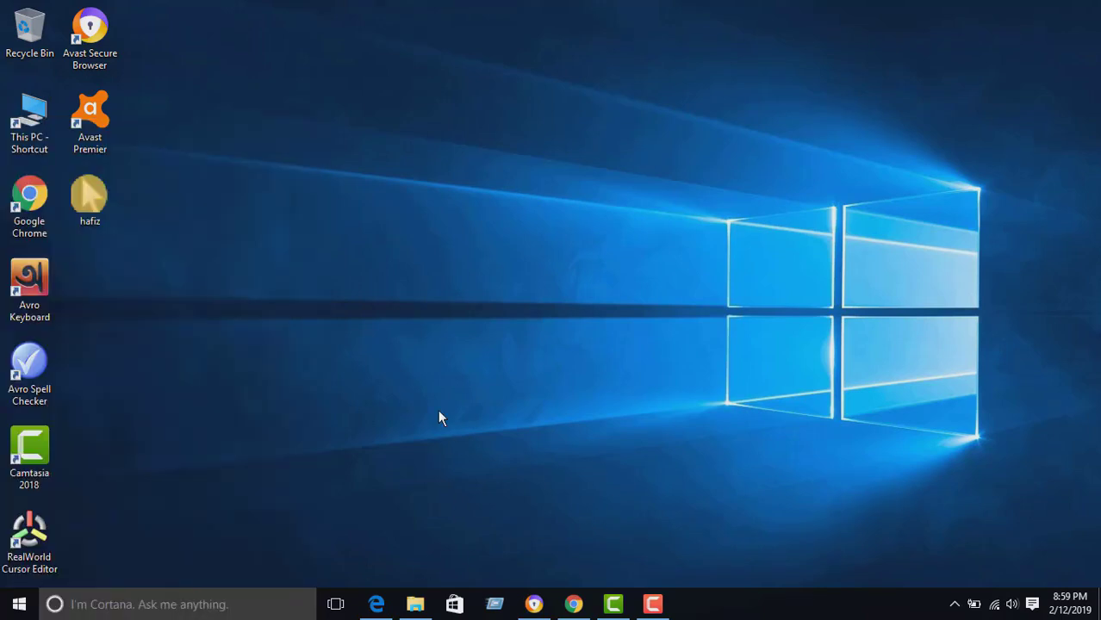
- Search Windows for "mou", open Mouse & touchpad settings and bring the additional mouse options into view
click(102, 608)
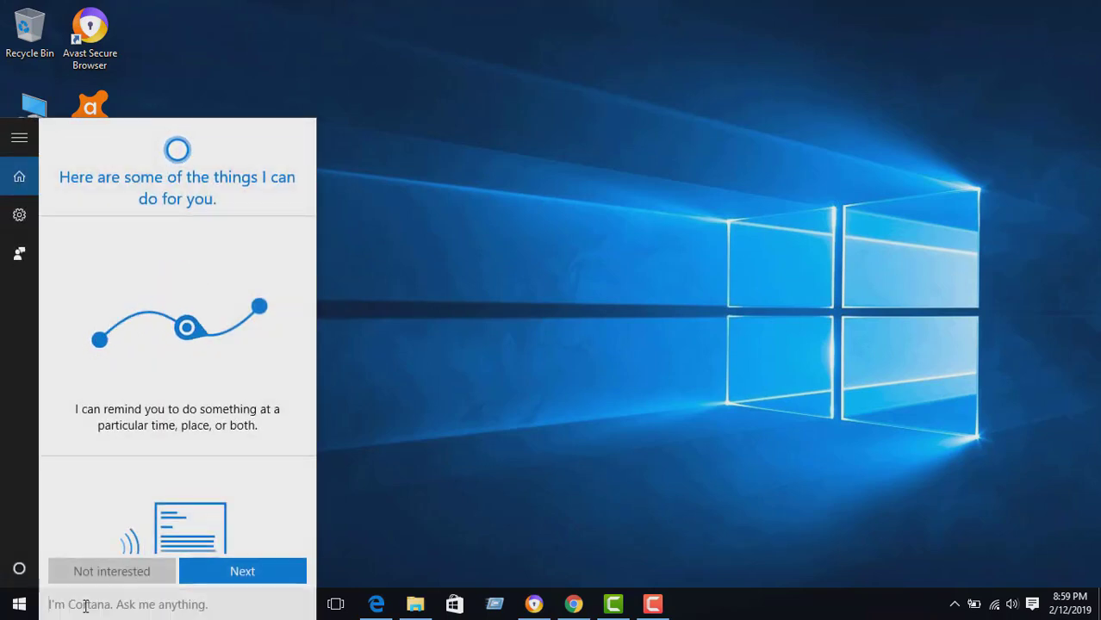
text(m)
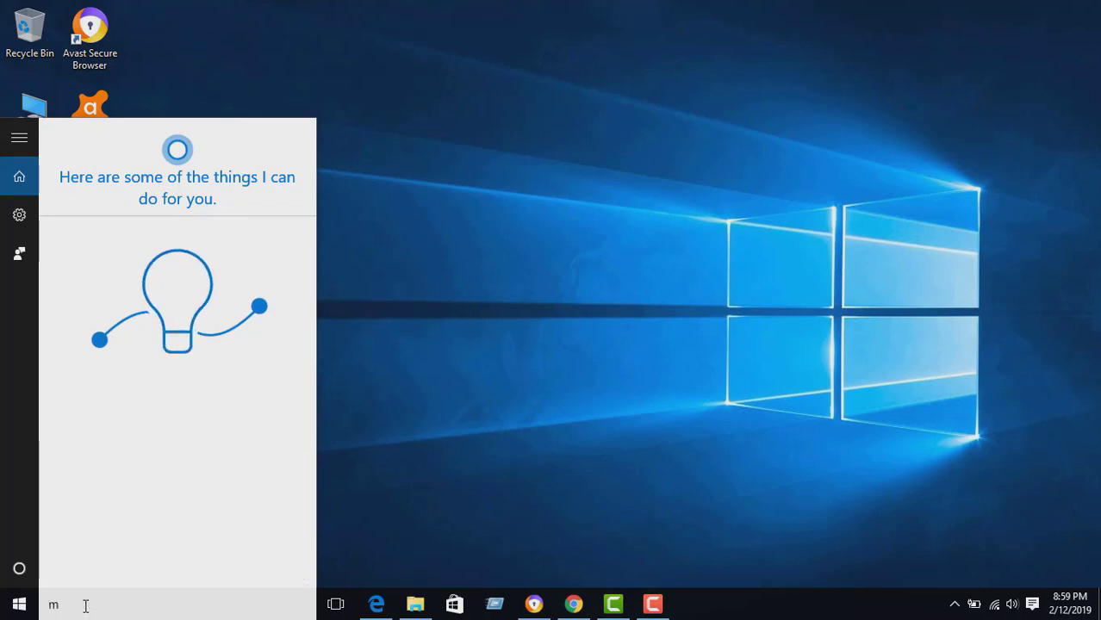
text(ou)
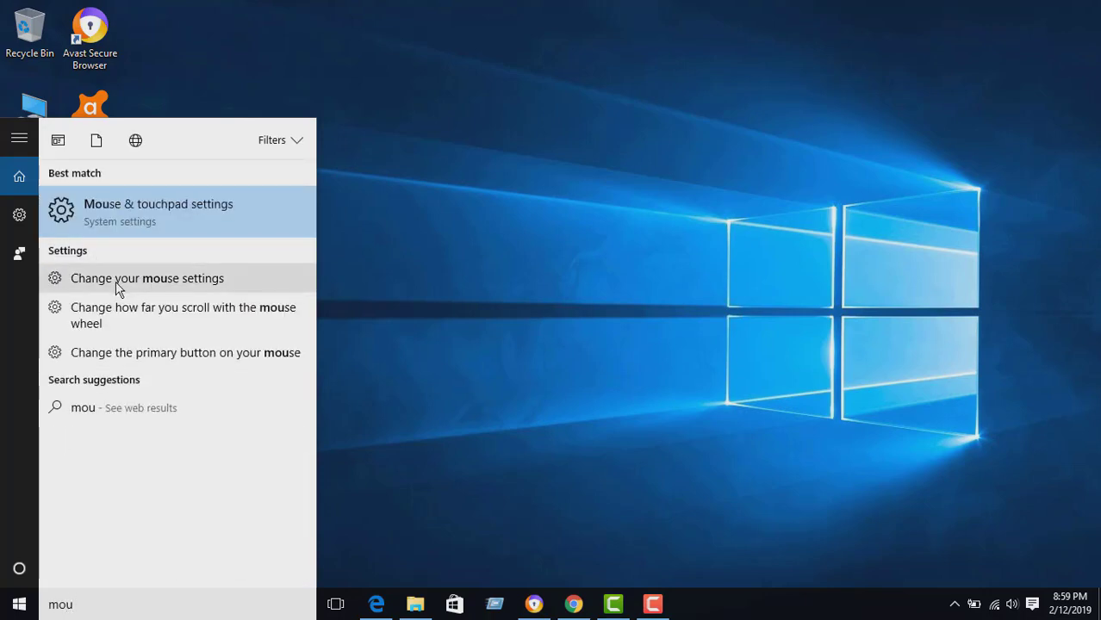
click(144, 211)
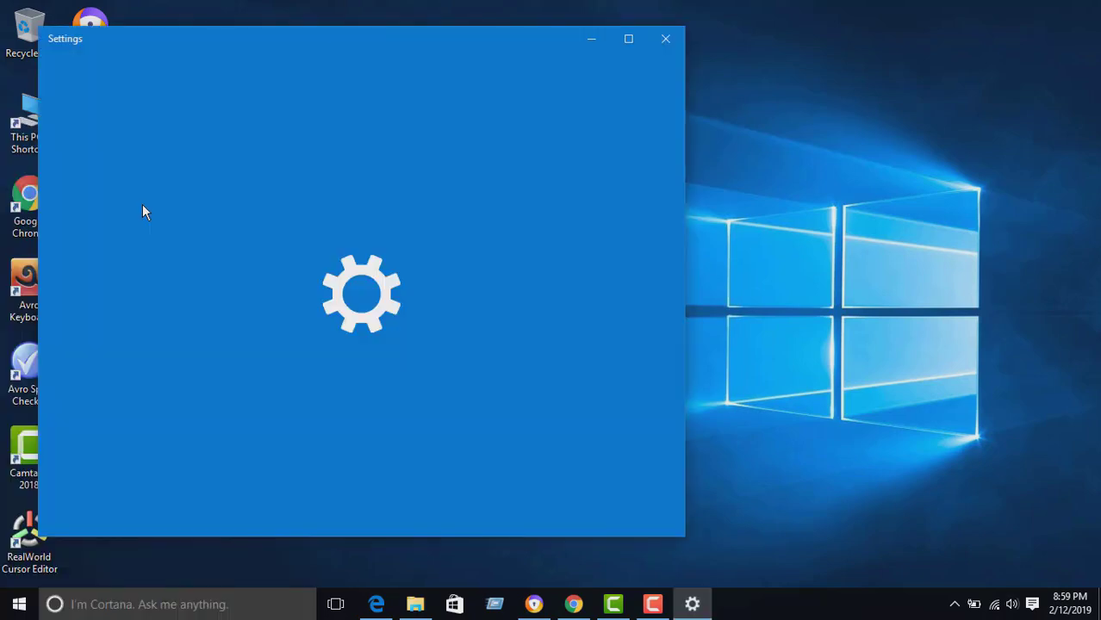
scroll(479, 193, down, 3)
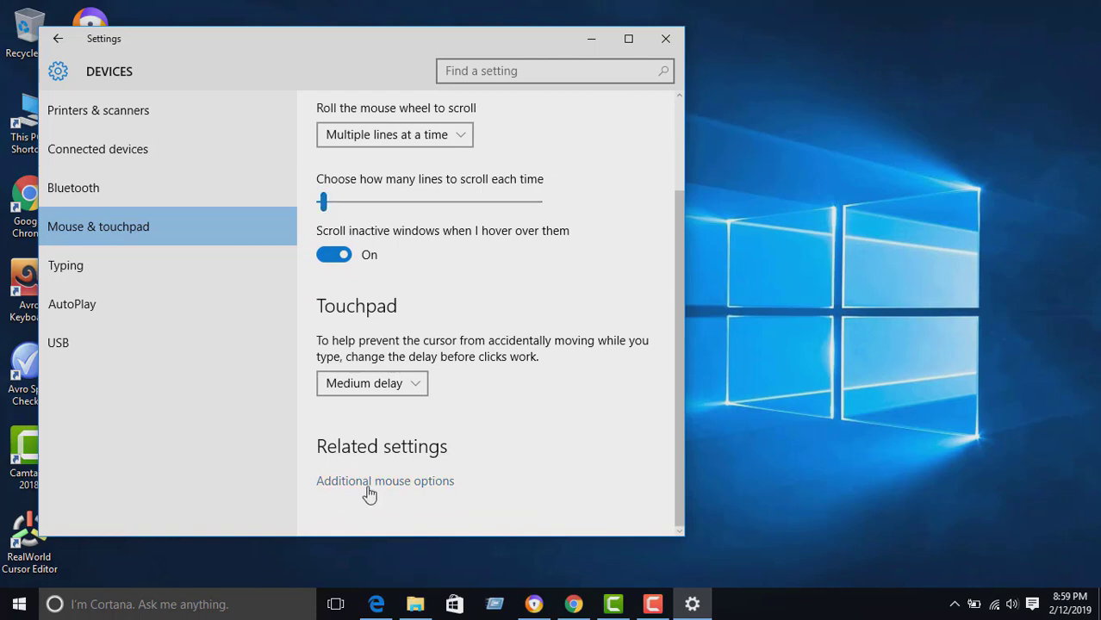
- Open the additional mouse options and assign the hafiz cursor file from the Desktop to the Normal Select pointer
click(396, 490)
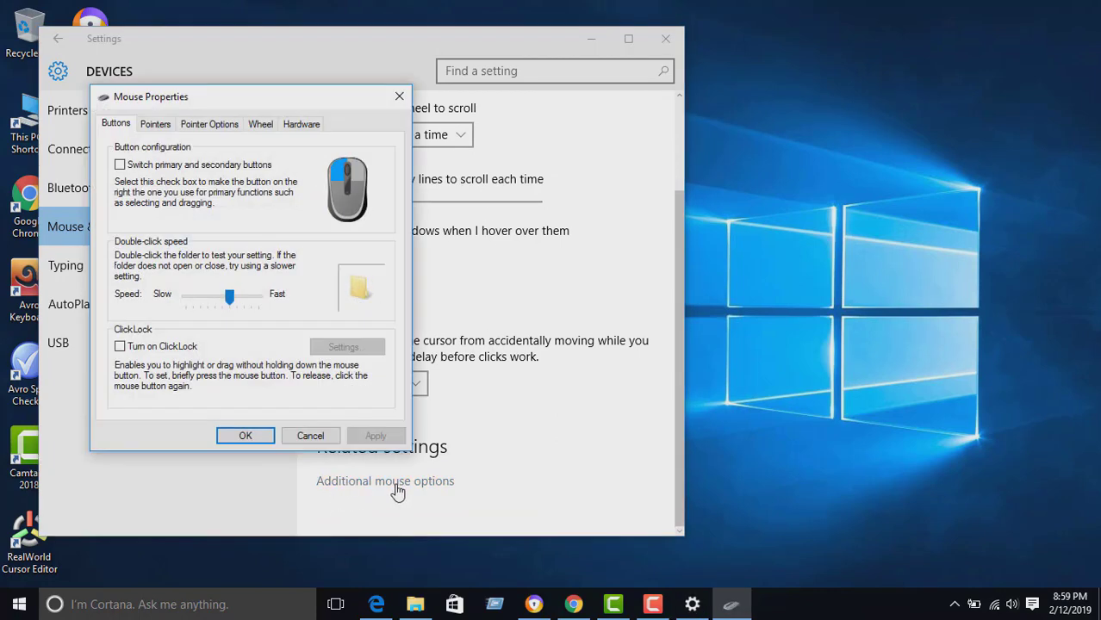
click(156, 129)
drag(226, 100, 429, 90)
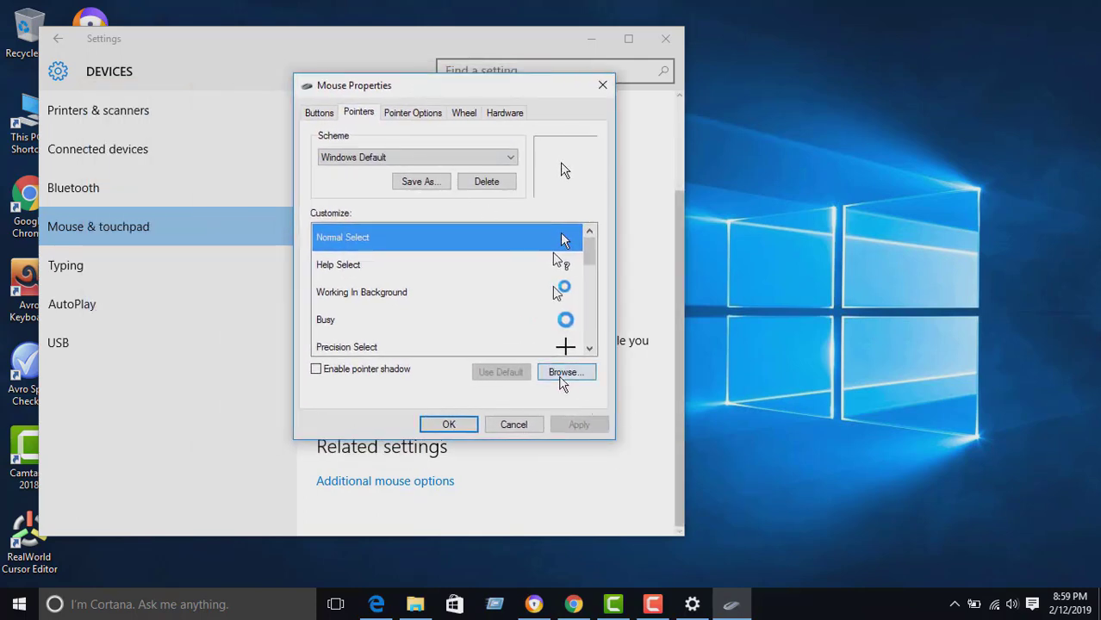
click(563, 373)
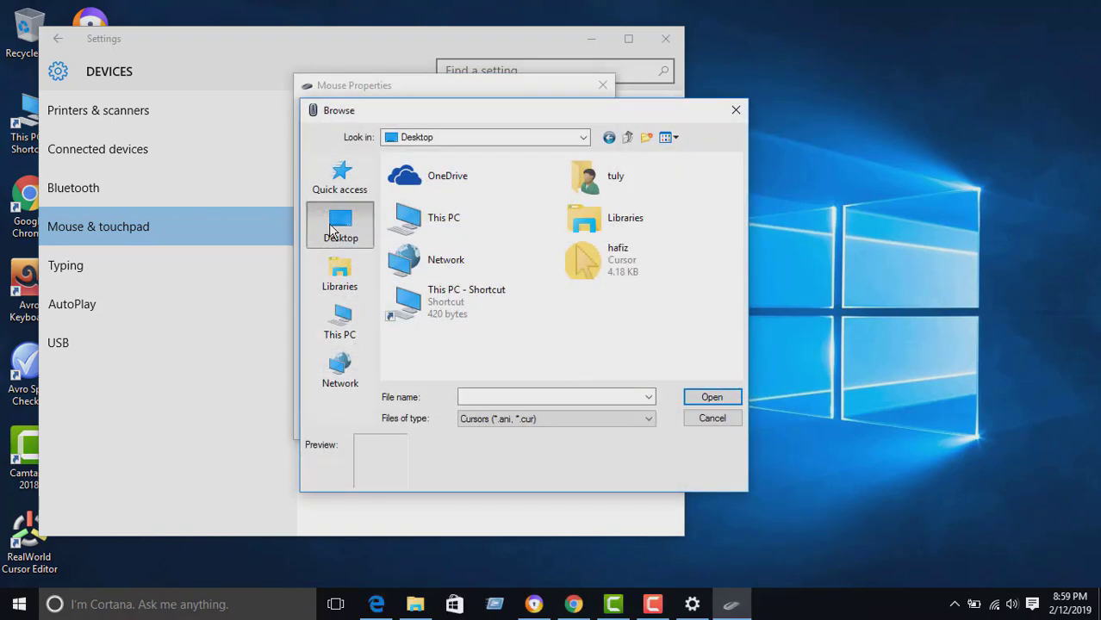
click(622, 269)
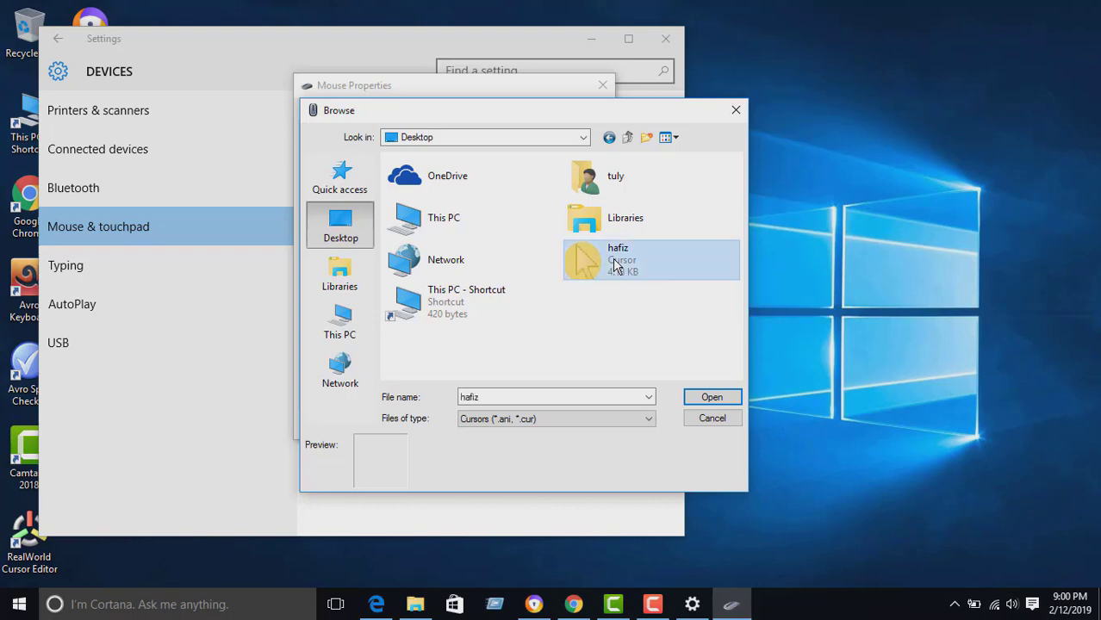
click(712, 397)
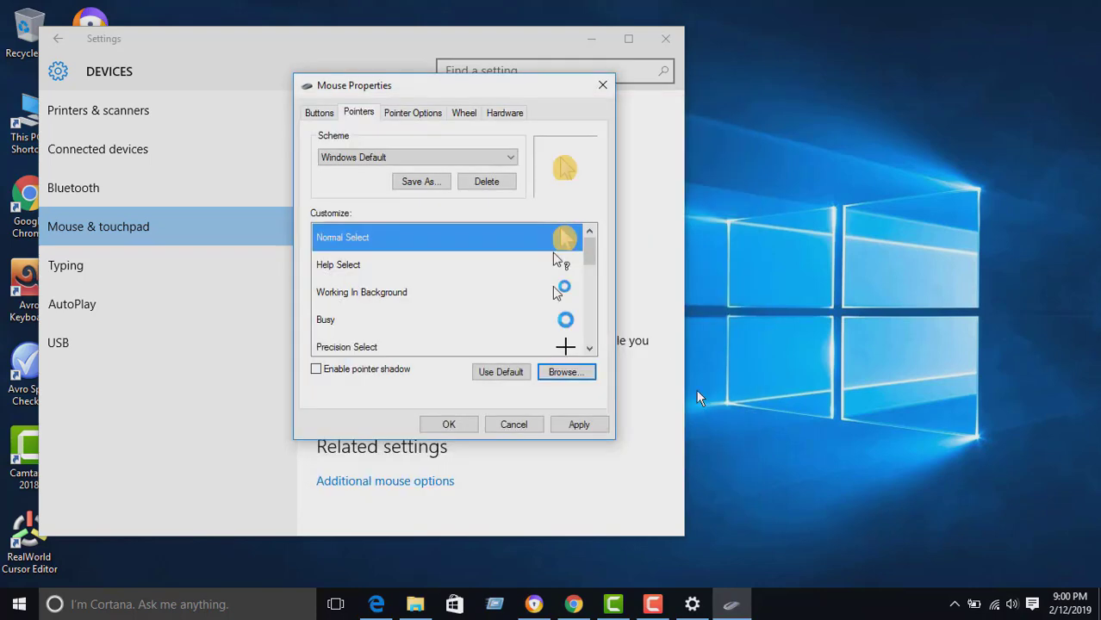
- Apply the pointer change, replacing the original Windows Default scheme, and close Mouse Properties
click(579, 426)
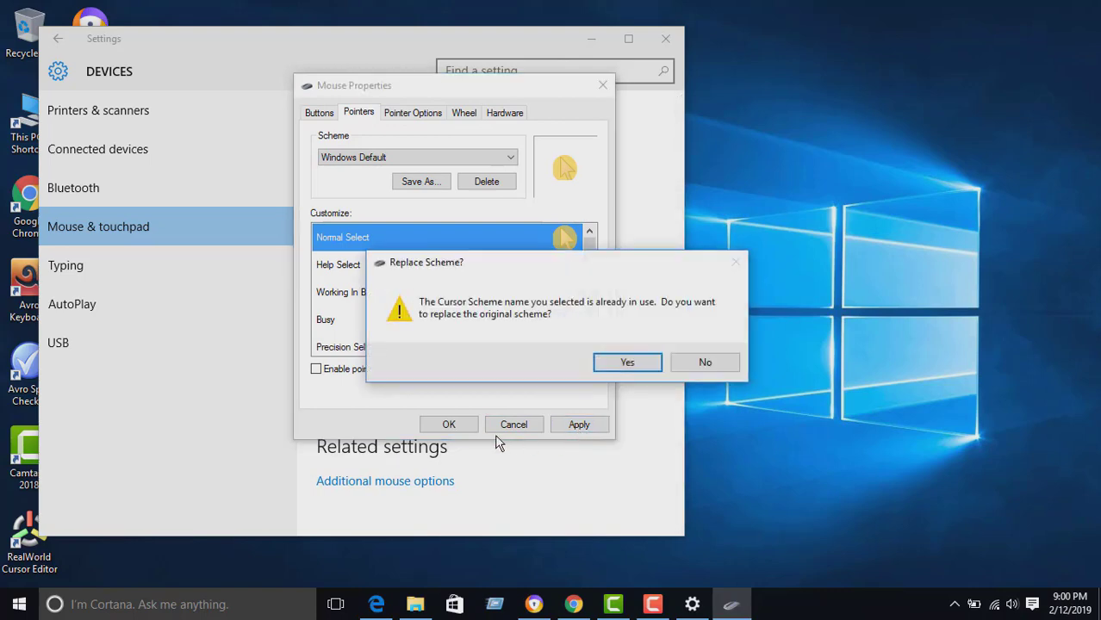
click(628, 363)
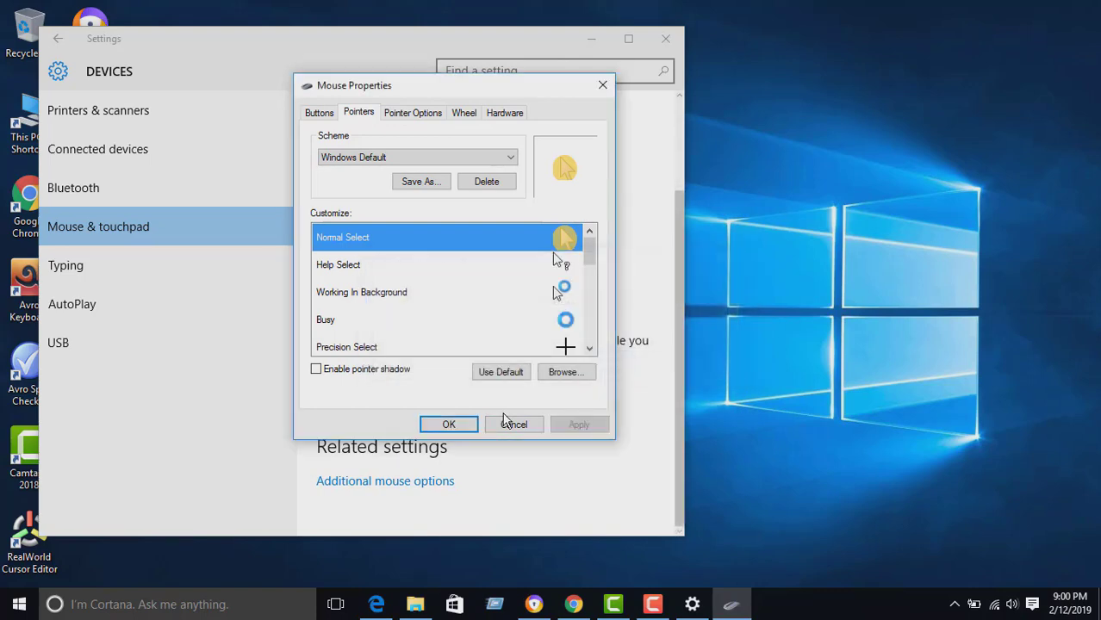
click(444, 424)
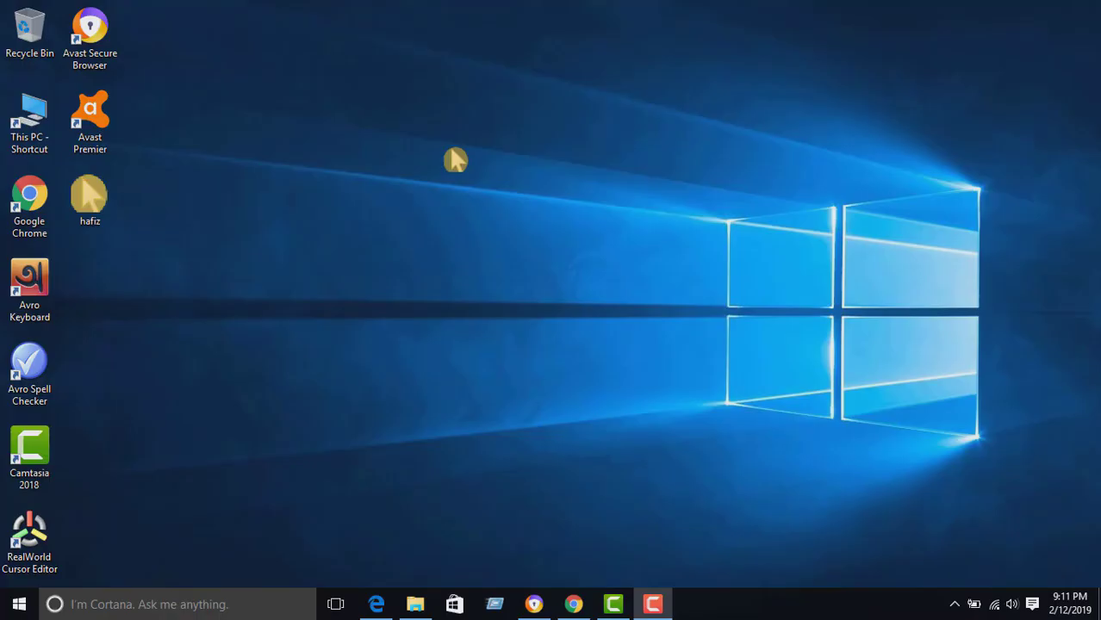
- Try out the new pointer on the desktop by refreshing it several times from different spots
right_click(446, 148)
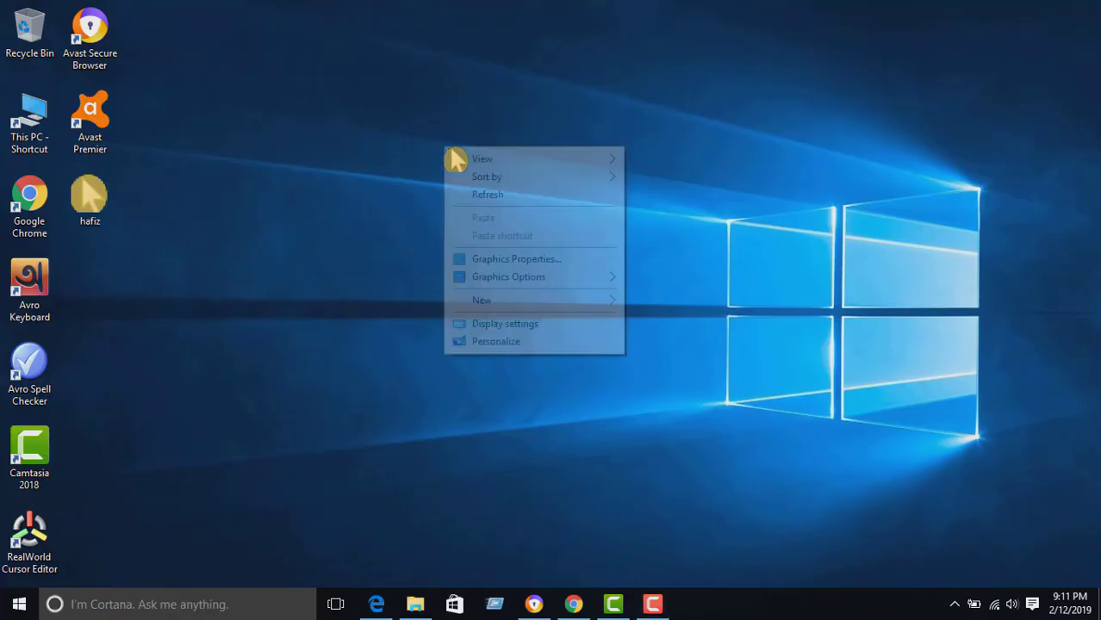
click(479, 189)
right_click(454, 142)
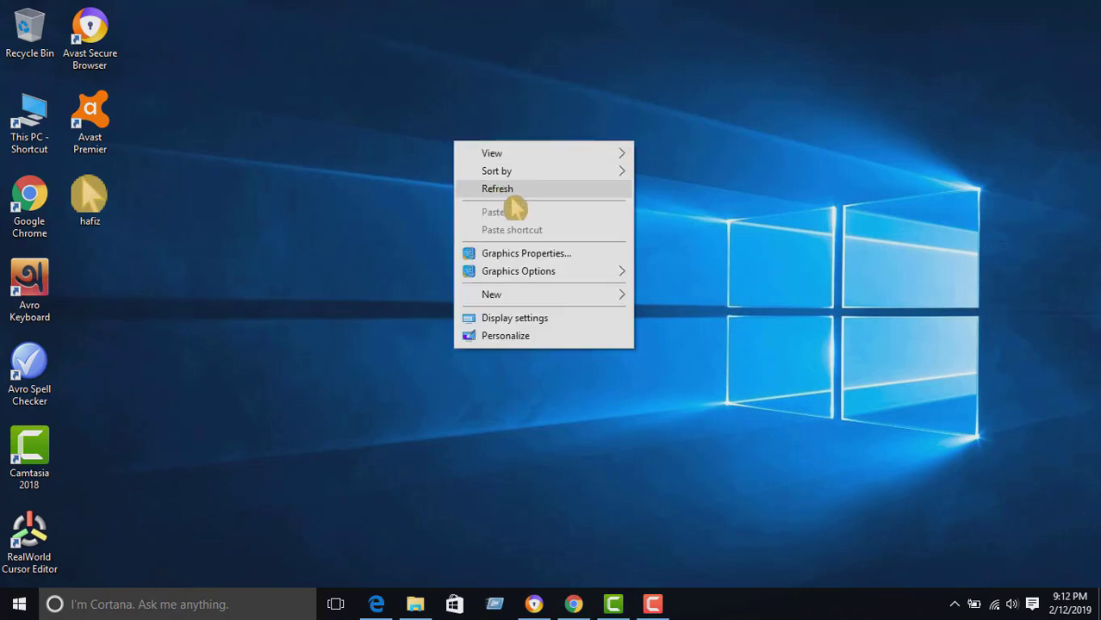
click(507, 191)
right_click(463, 167)
click(521, 214)
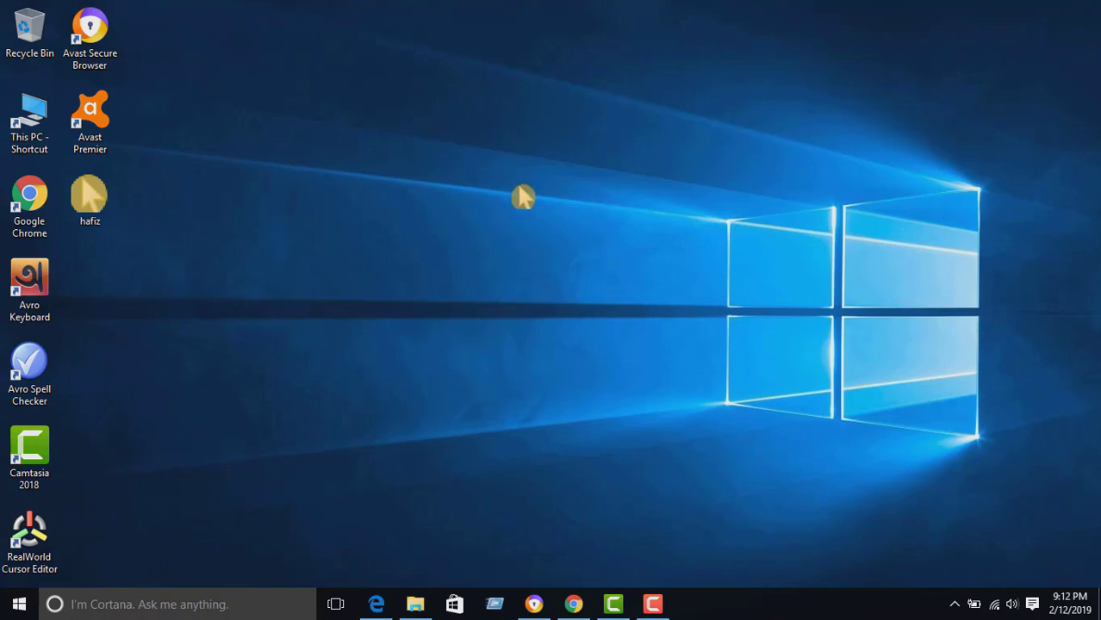
right_click(638, 176)
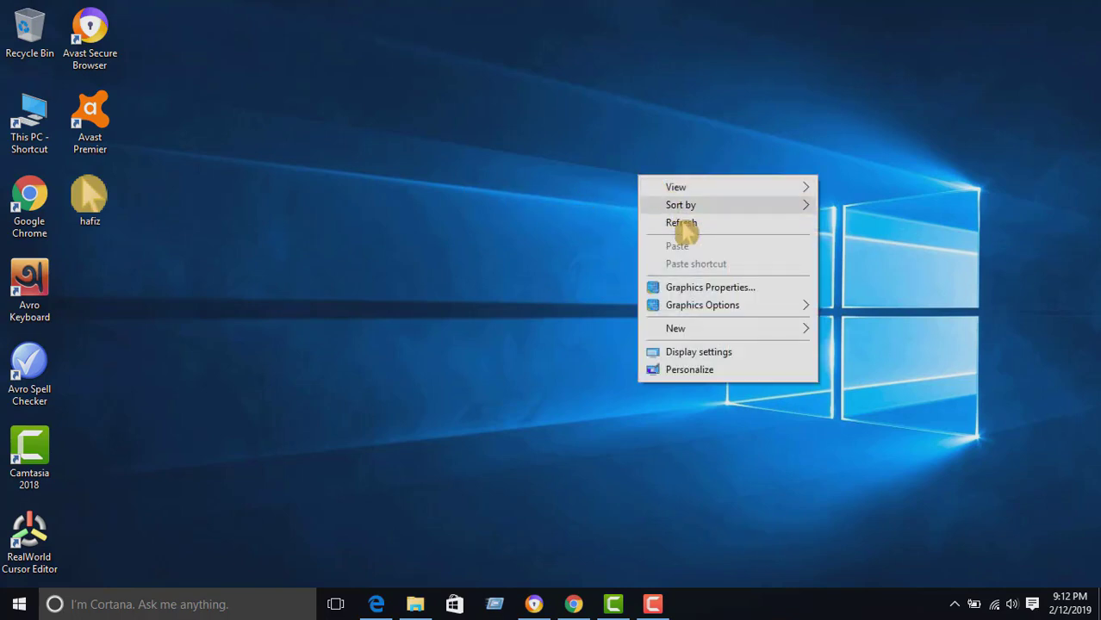
click(657, 226)
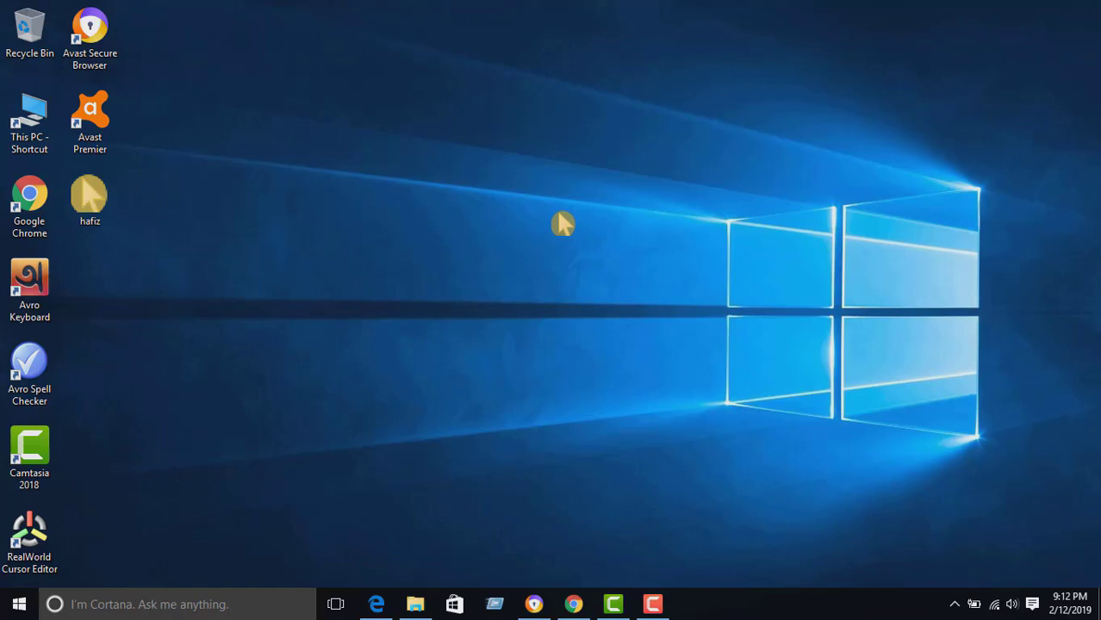
click(652, 604)
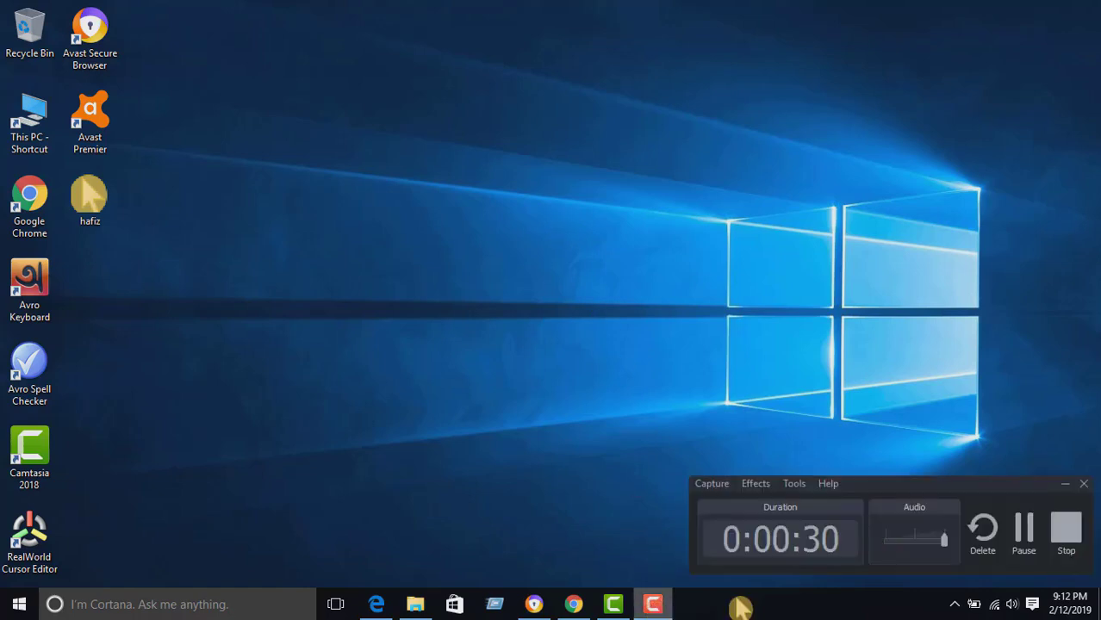
click(1066, 528)
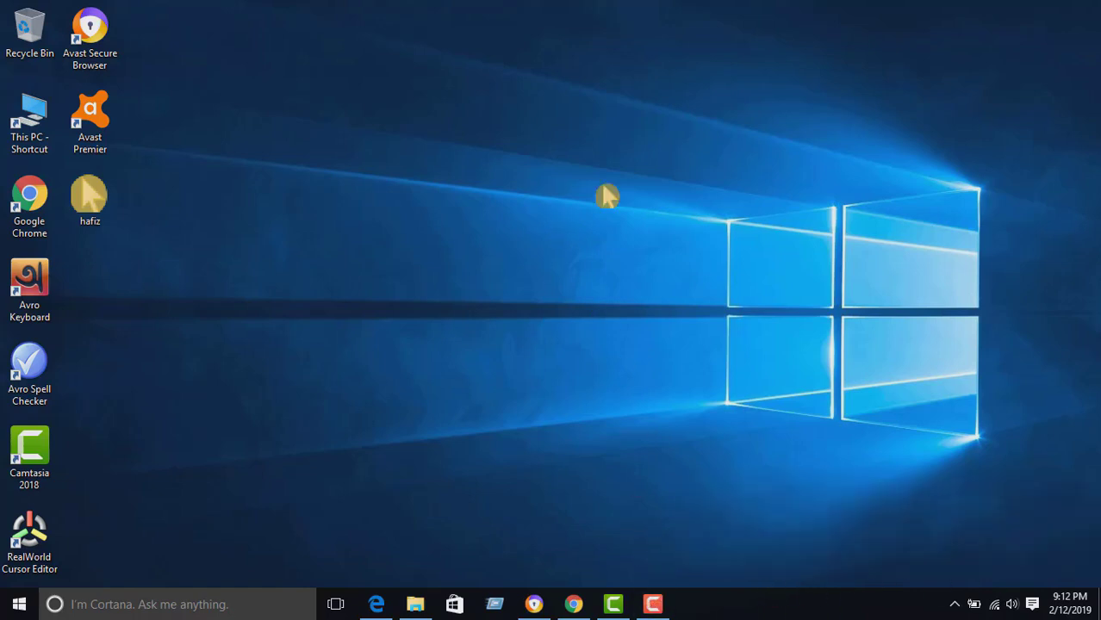
right_click(646, 183)
click(652, 227)
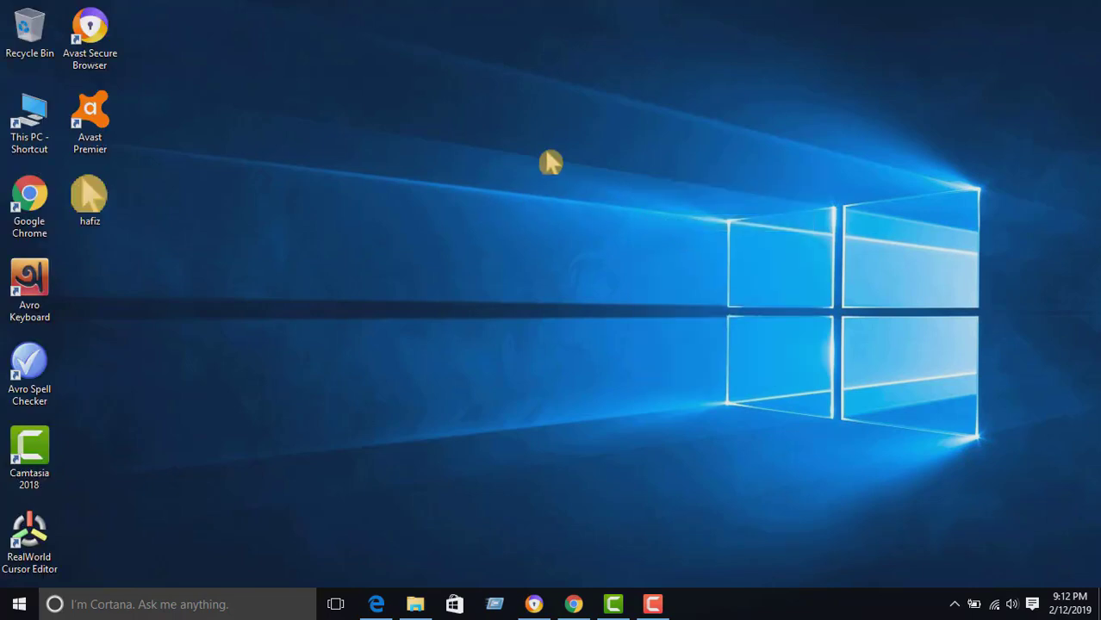